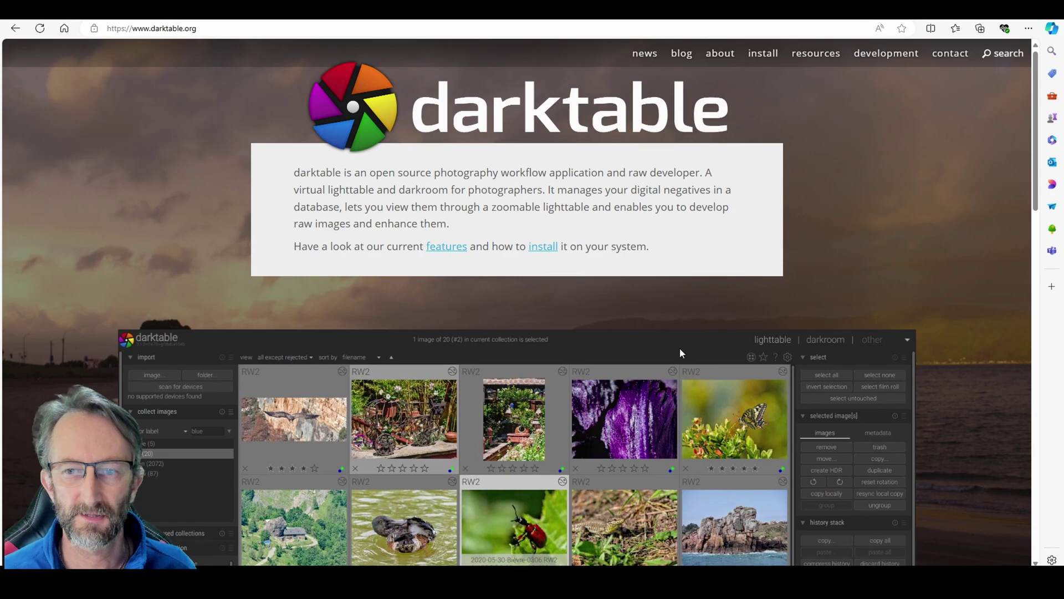
# Step: Review the darktable 4.8.0 Source Code, AppImage, Windows and macOS download links, then bring up the window switcher
pyautogui.scroll(-5, 680, 353)
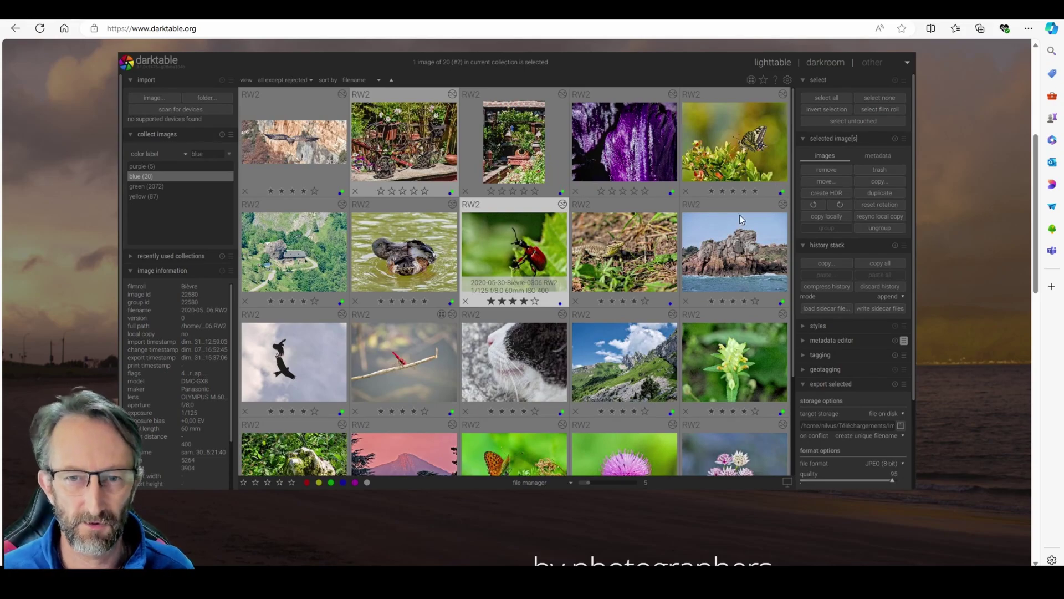
pyautogui.scroll(-8, 721, 236)
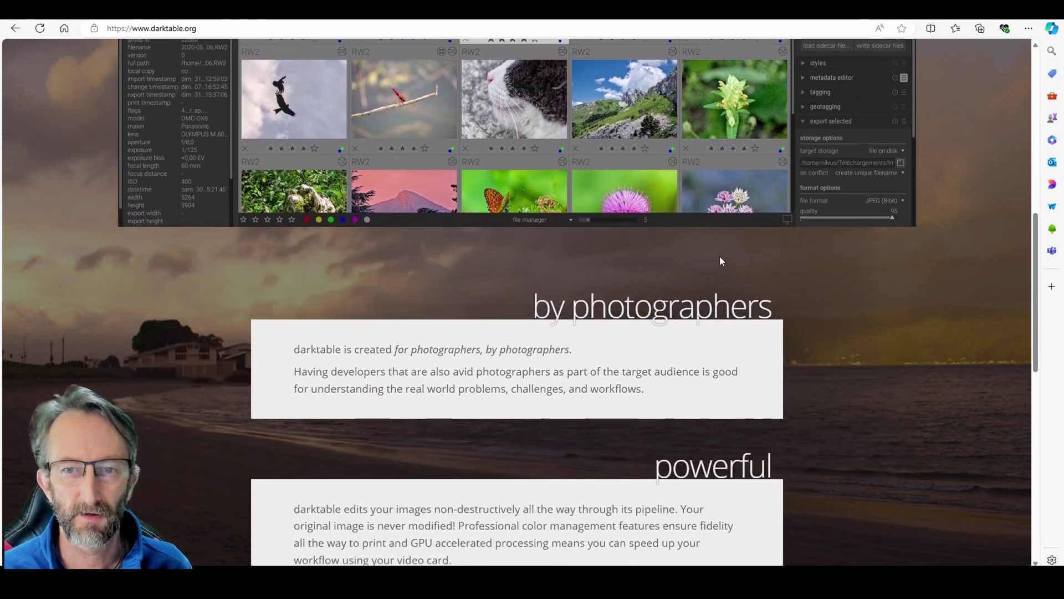
pyautogui.scroll(-1, 720, 256)
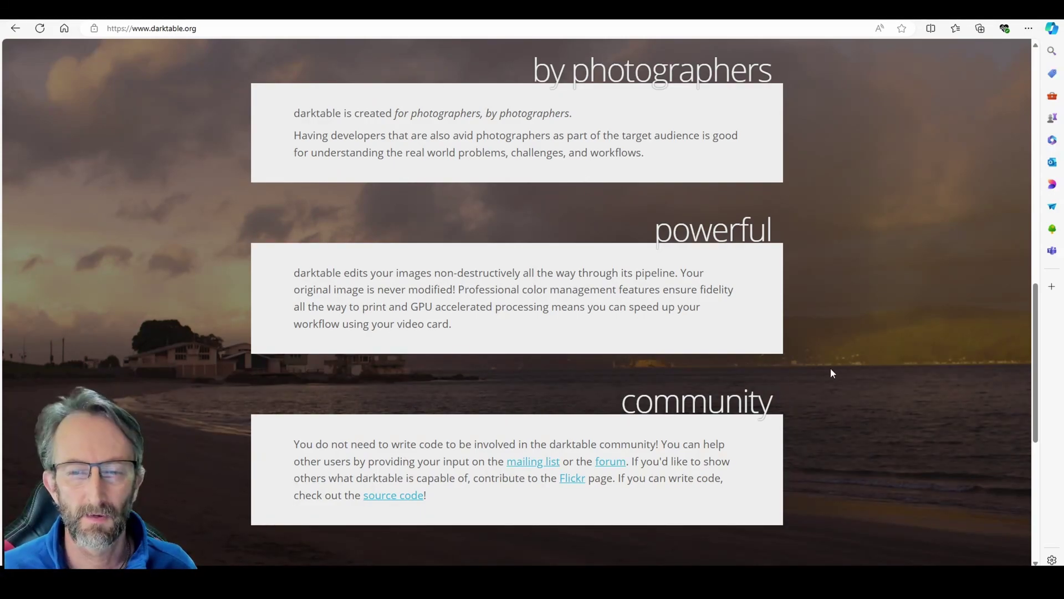
pyautogui.scroll(-1, 812, 352)
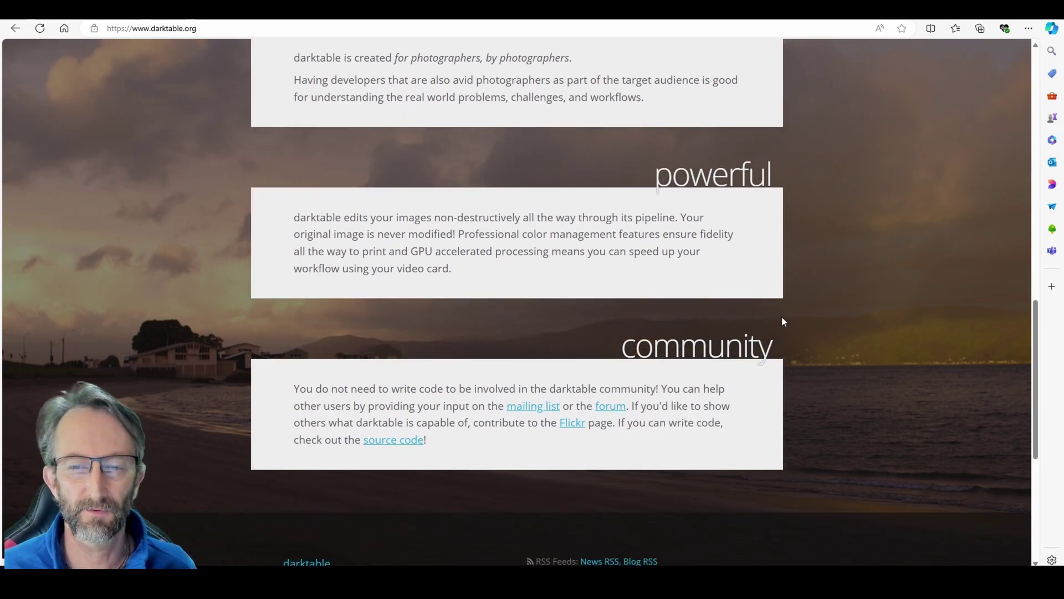
pyautogui.scroll(-6, 782, 351)
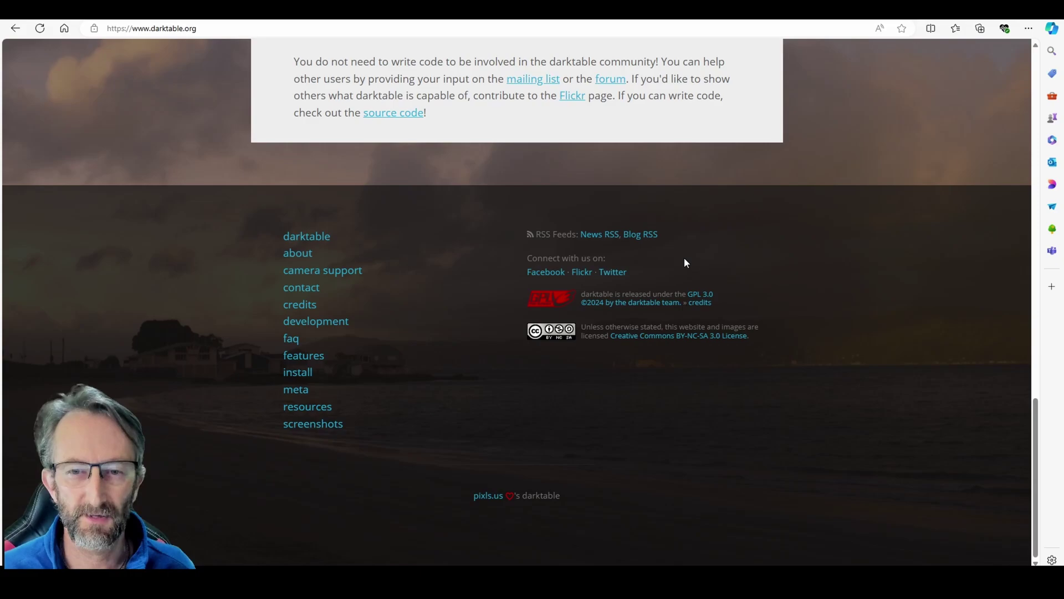
pyautogui.scroll(5, 800, 307)
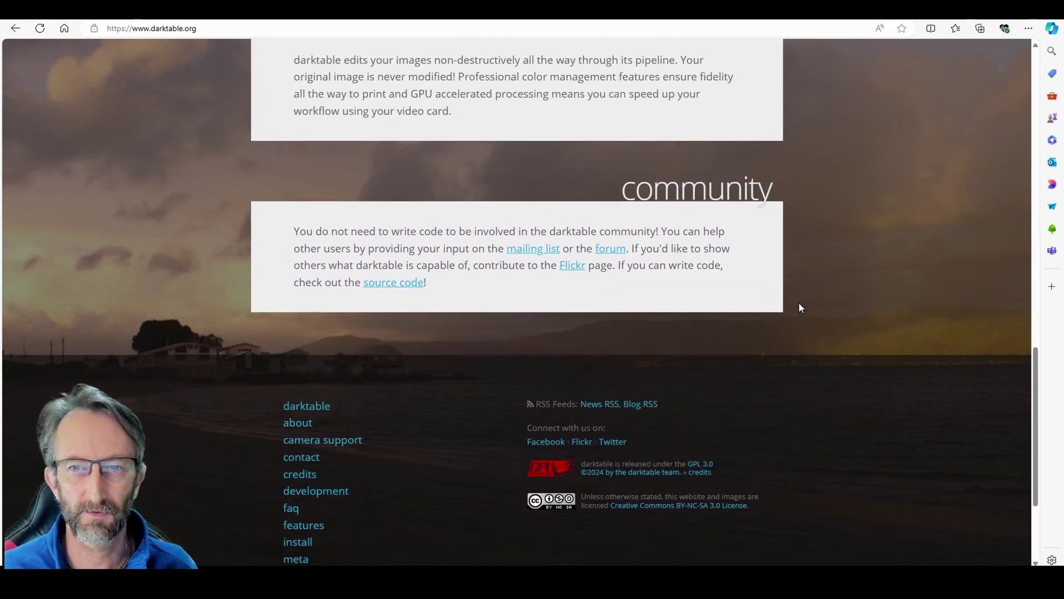
pyautogui.scroll(12, 799, 304)
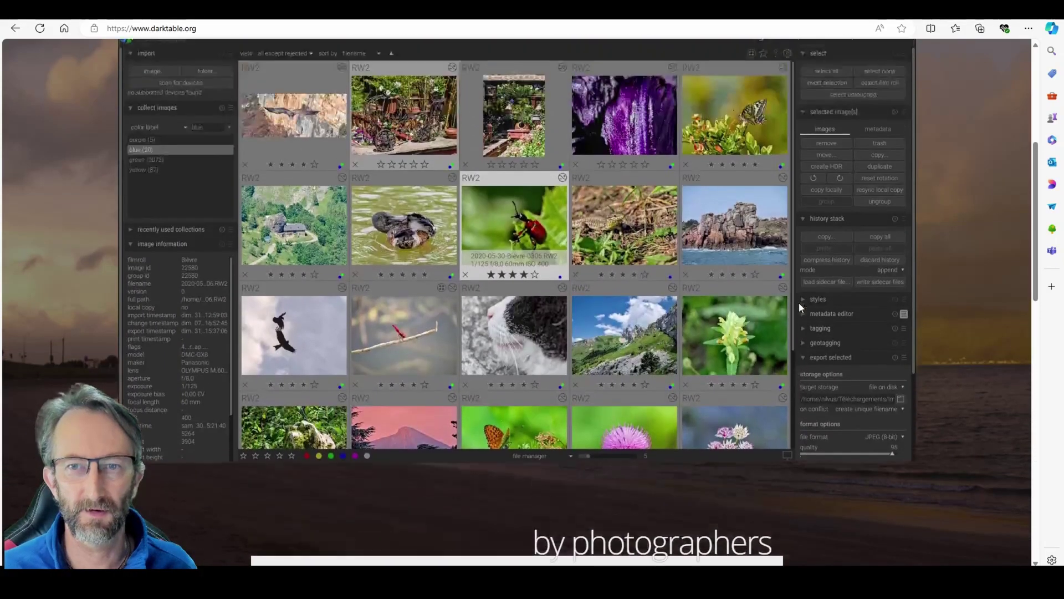
pyautogui.scroll(-2, 799, 303)
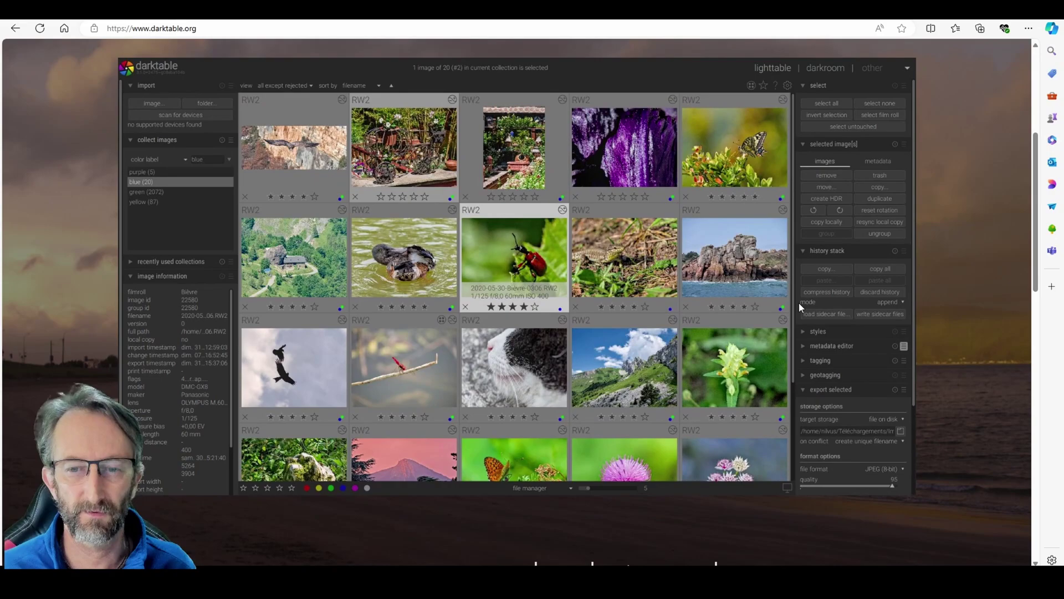
pyautogui.scroll(5, 799, 307)
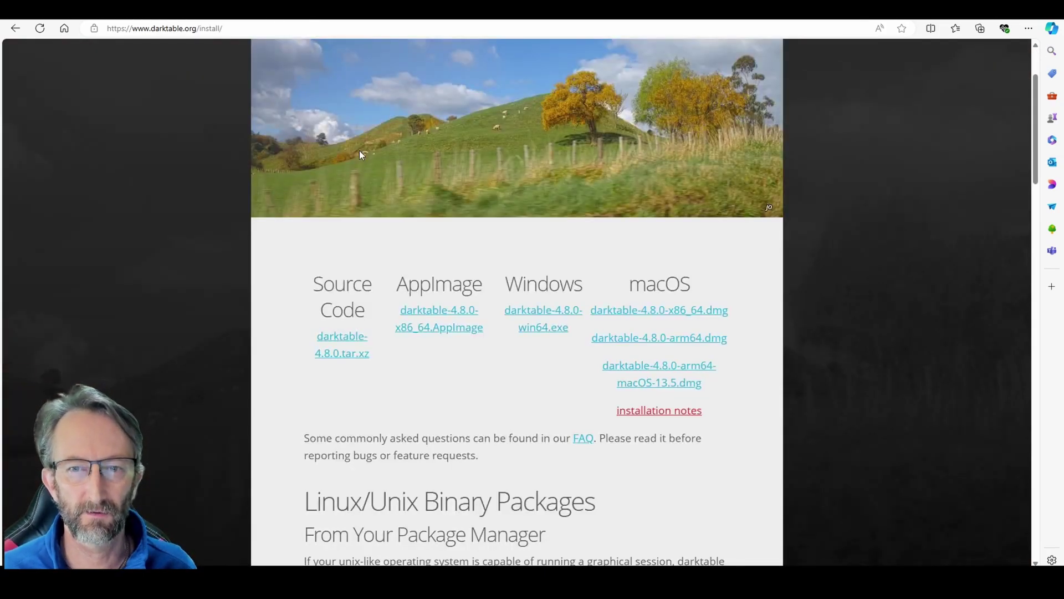
pyautogui.scroll(-2, 920, 464)
pyautogui.scroll(2, 776, 416)
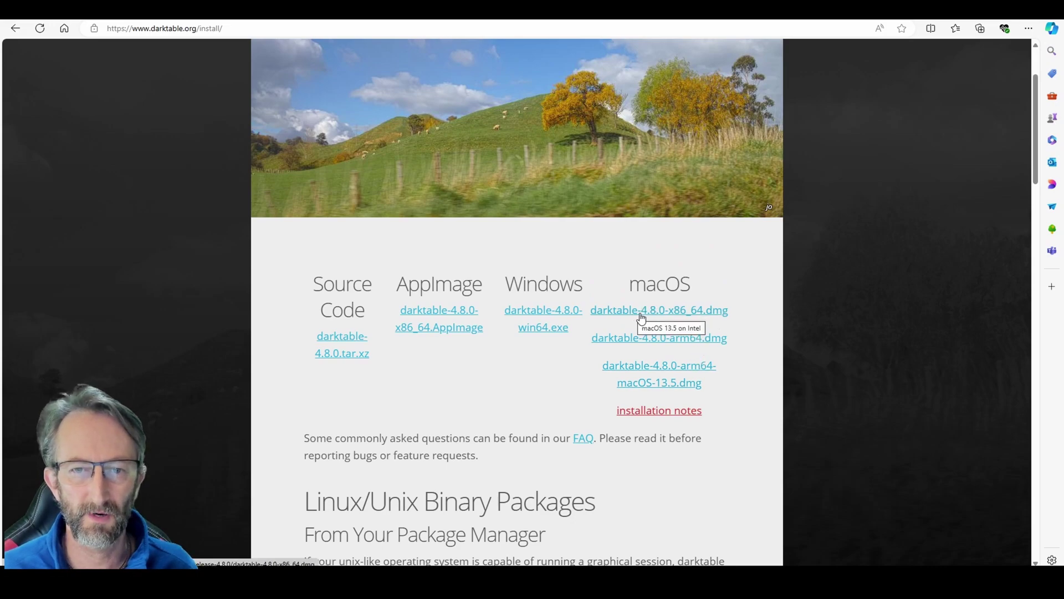
pyautogui.scroll(-2, 485, 477)
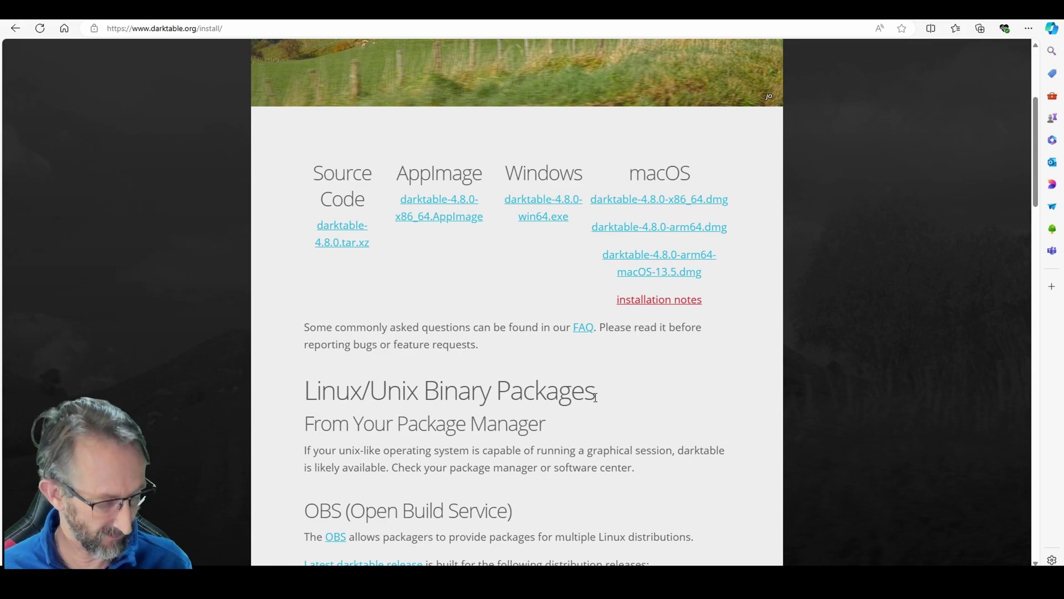
pyautogui.hotkey('alt', 'Tab')
# Step: Return to darktable's lighttable and toggle the top filter bar and right panel off and on
pyautogui.hotkey('alt', 'Tab')
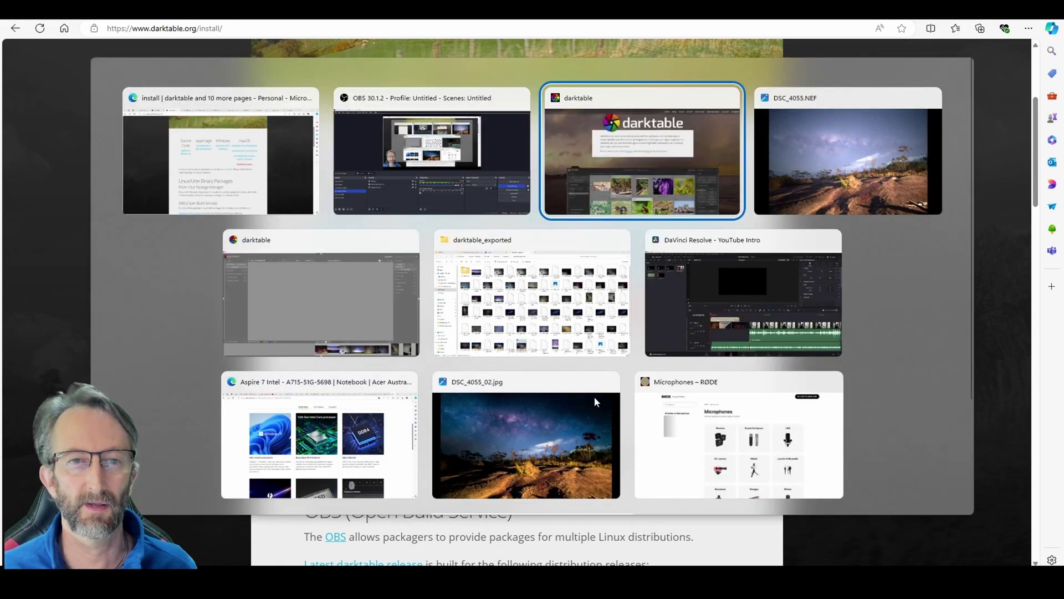
pyautogui.hotkey('alt', 'Tab')
pyautogui.hotkey('alt', 'Tab')
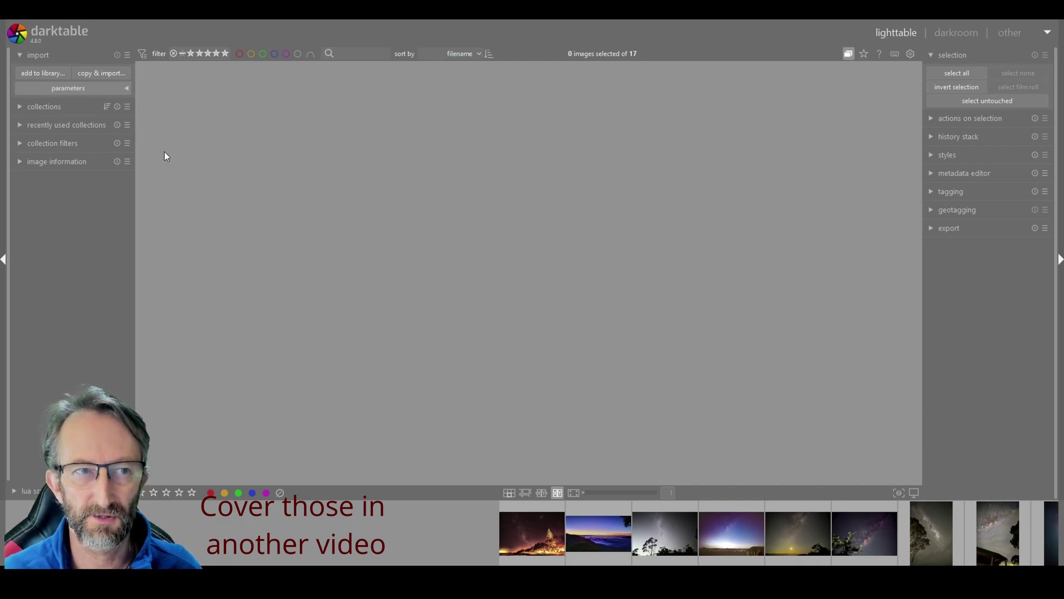
pyautogui.click(533, 20)
pyautogui.click(534, 20)
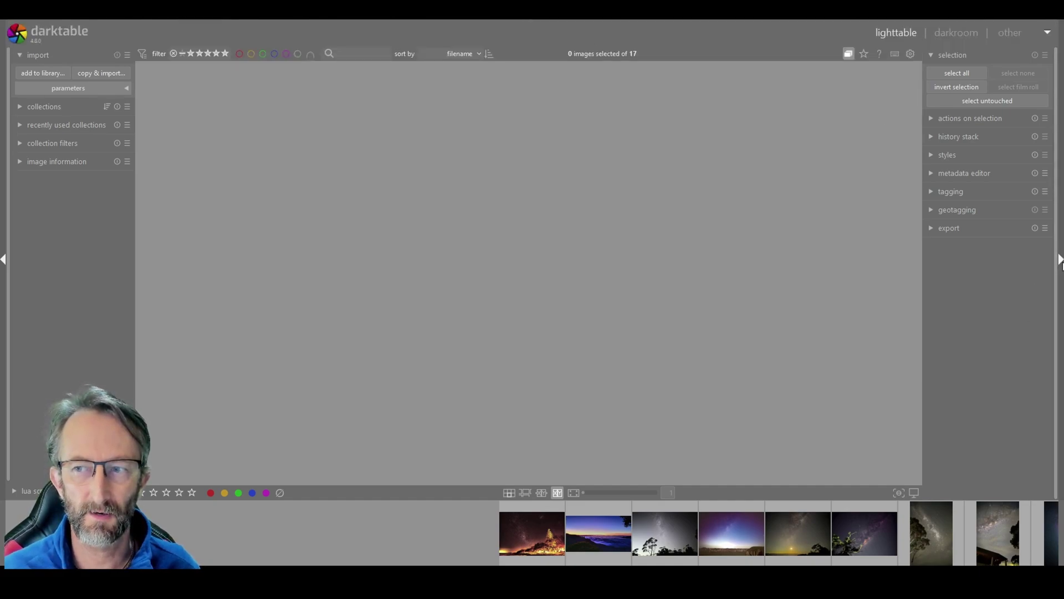
pyautogui.click(1060, 259)
pyautogui.click(1060, 260)
pyautogui.click(1060, 259)
pyautogui.click(1059, 259)
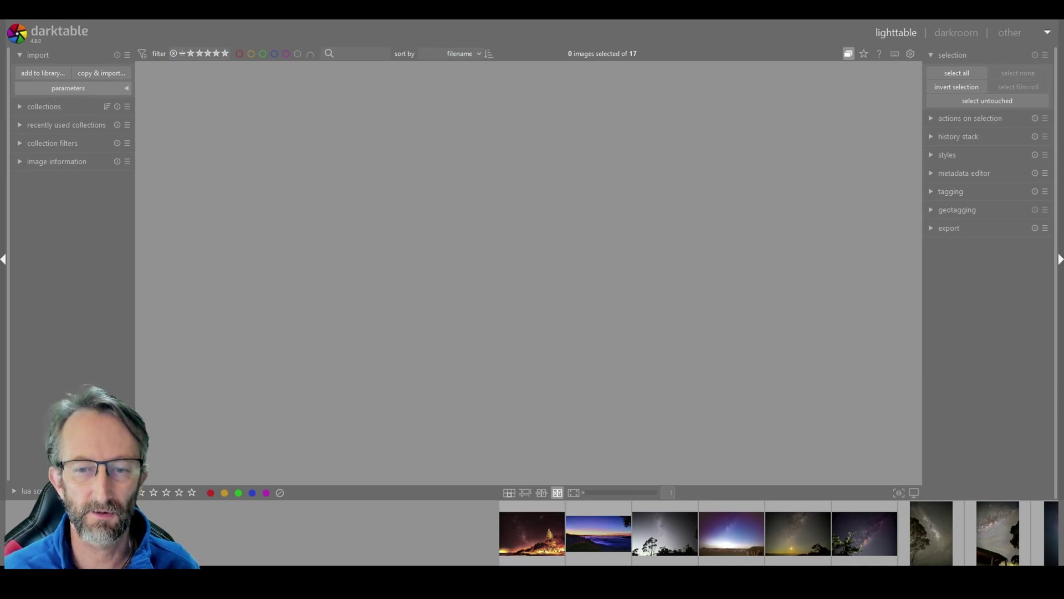
# Step: Leave the bottom toolbar hidden and collapse, then re-expand, the left panel
pyautogui.click(533, 566)
pyautogui.click(533, 566)
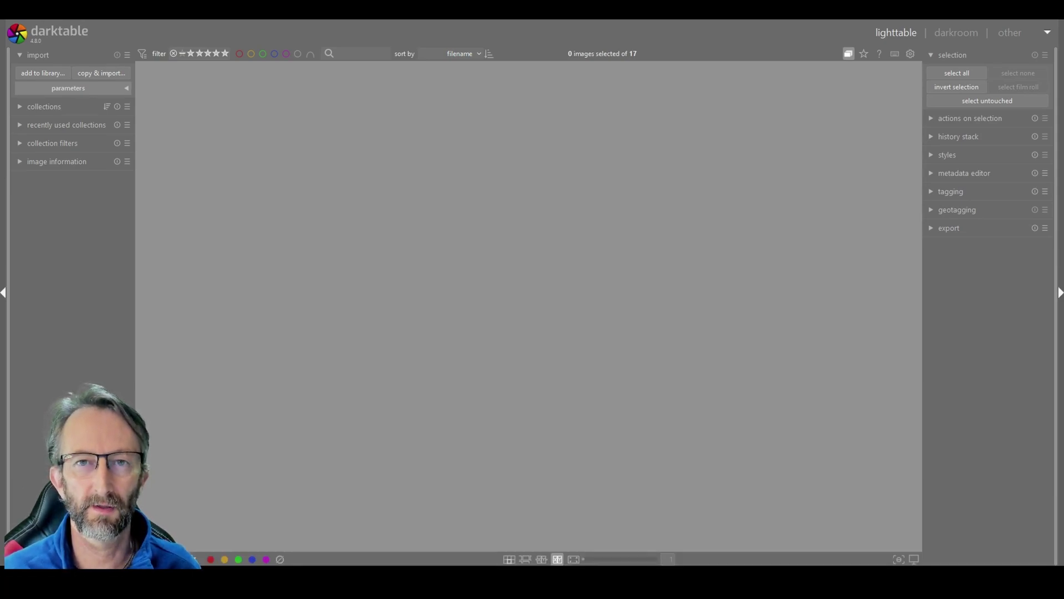
pyautogui.click(534, 567)
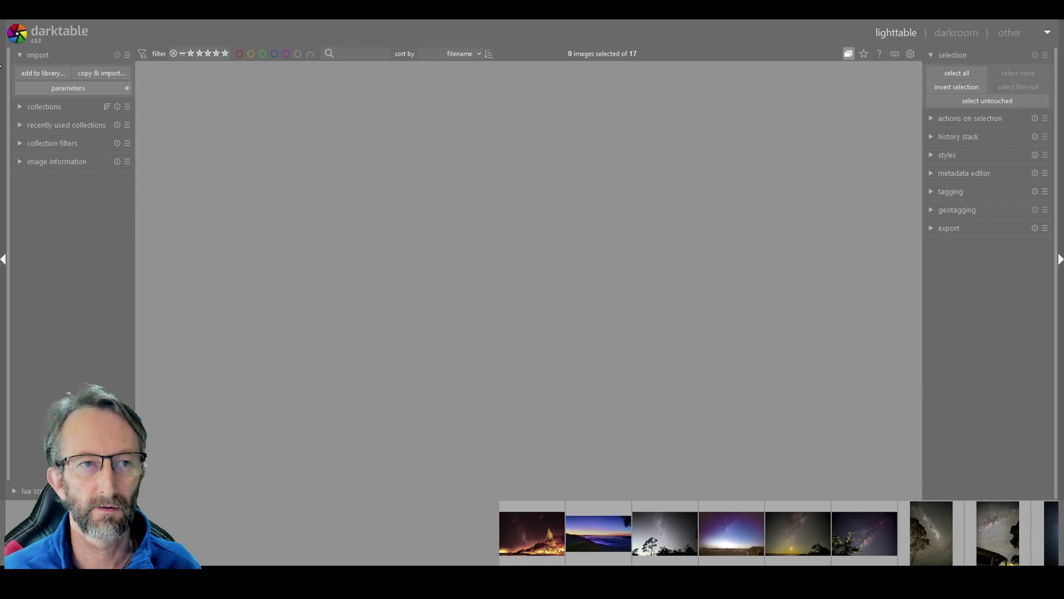
pyautogui.click(3, 259)
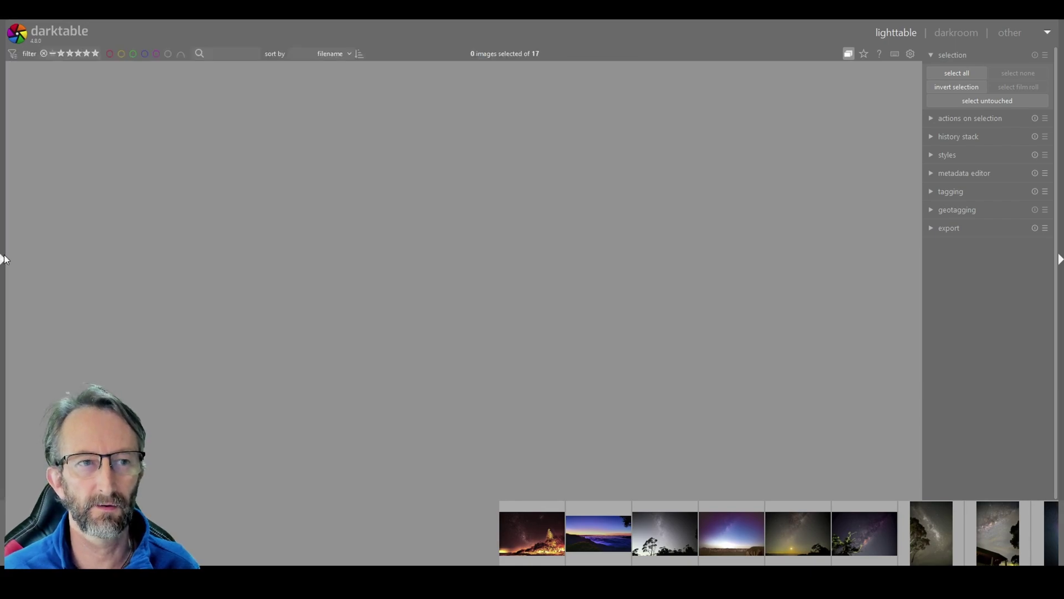
pyautogui.click(3, 259)
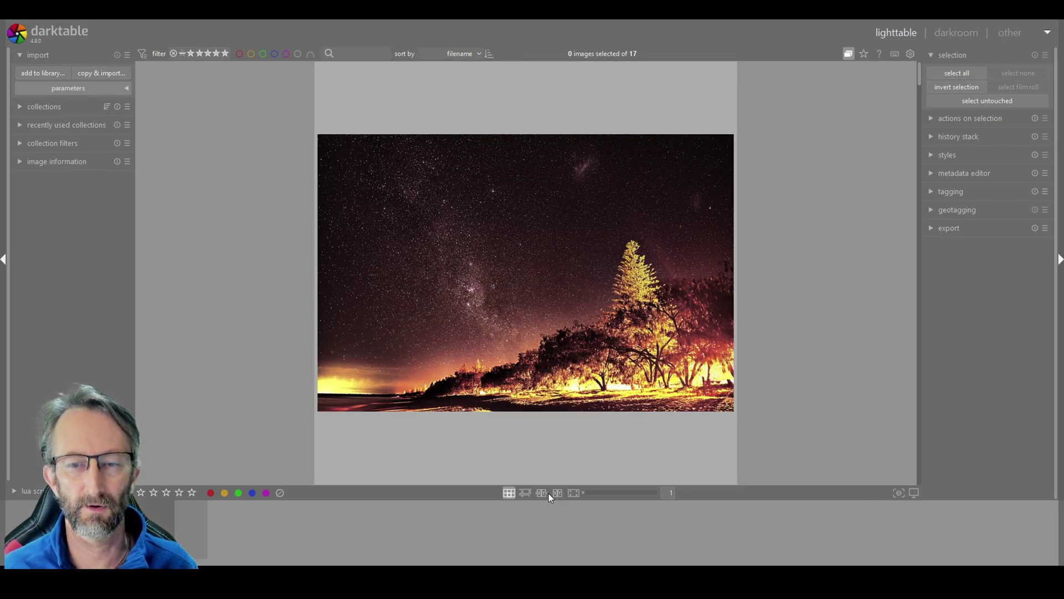
# Step: Switch the lighttable to culling layout, then open and cancel the 'add to library' import dialog
pyautogui.click(537, 492)
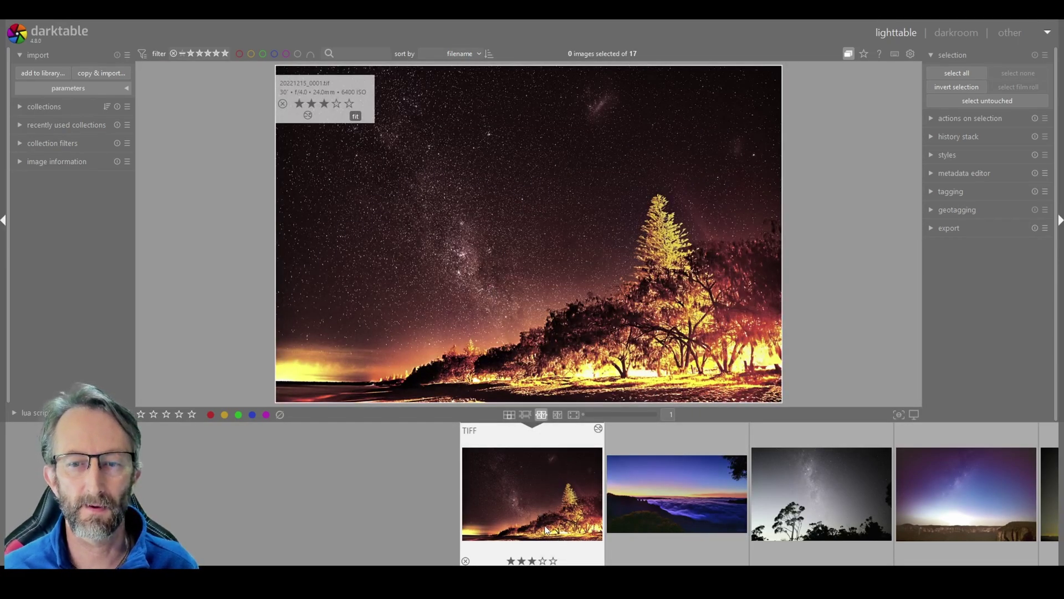
pyautogui.click(47, 71)
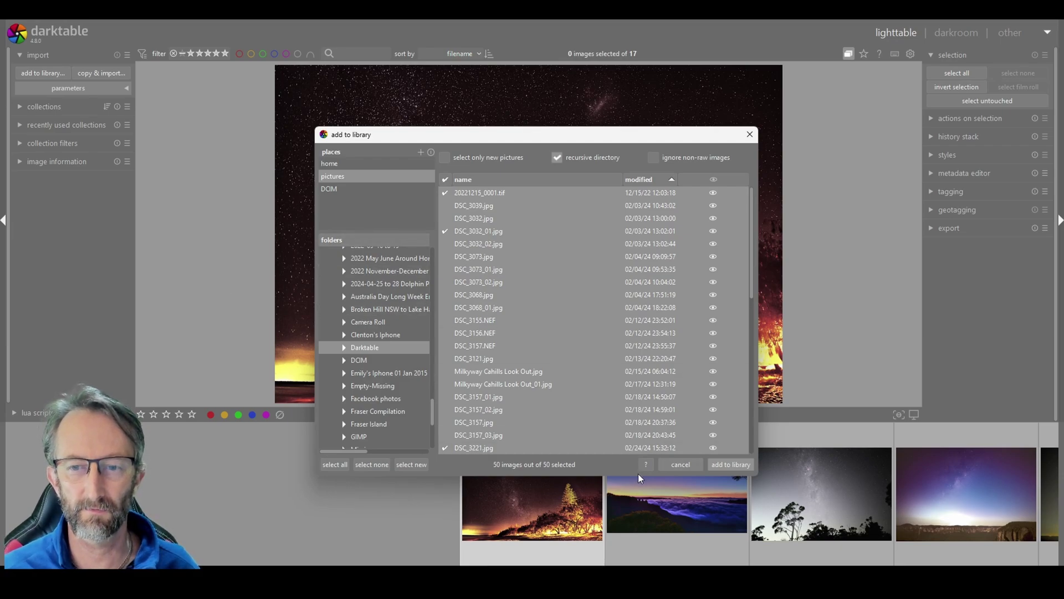
pyautogui.click(677, 464)
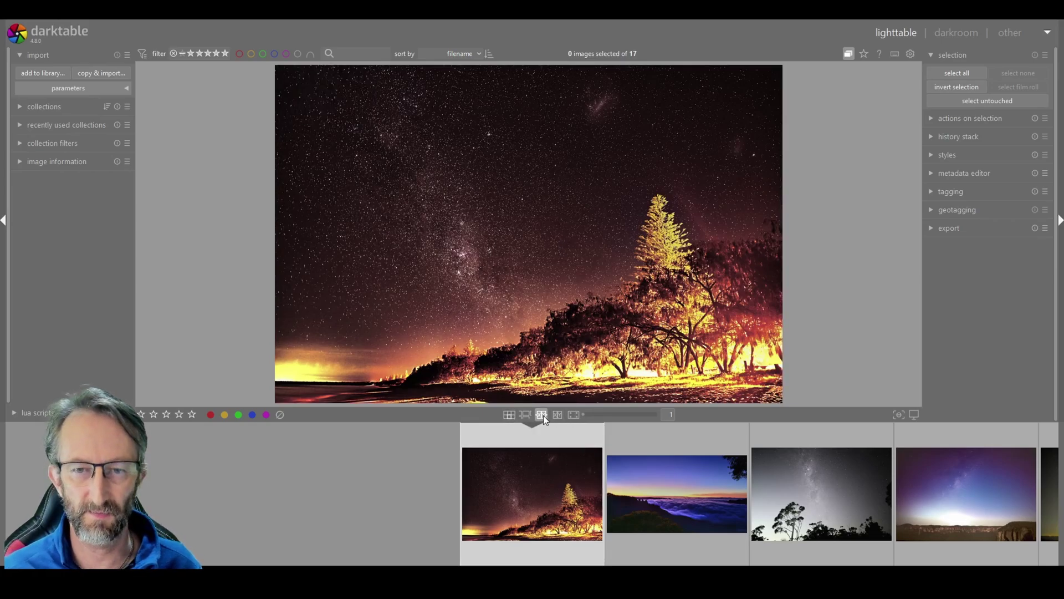
# Step: Switch to file manager layout with four thumbnails per row, then back to culling layout
pyautogui.click(513, 416)
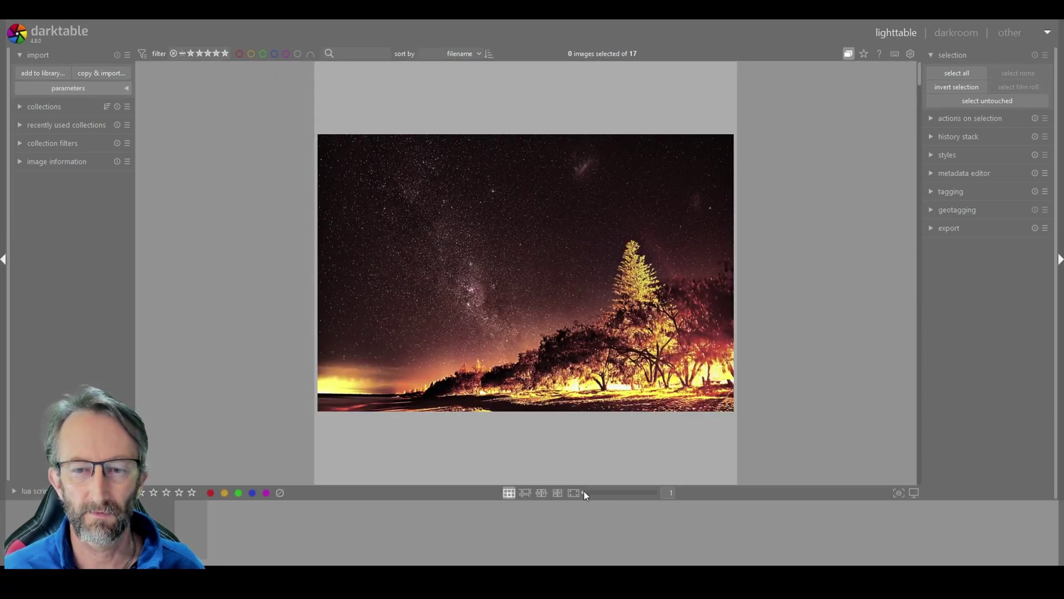
pyautogui.moveTo(584, 490)
pyautogui.mouseDown()
pyautogui.moveTo(598, 491)
pyautogui.moveTo(571, 492)
pyautogui.mouseUp()
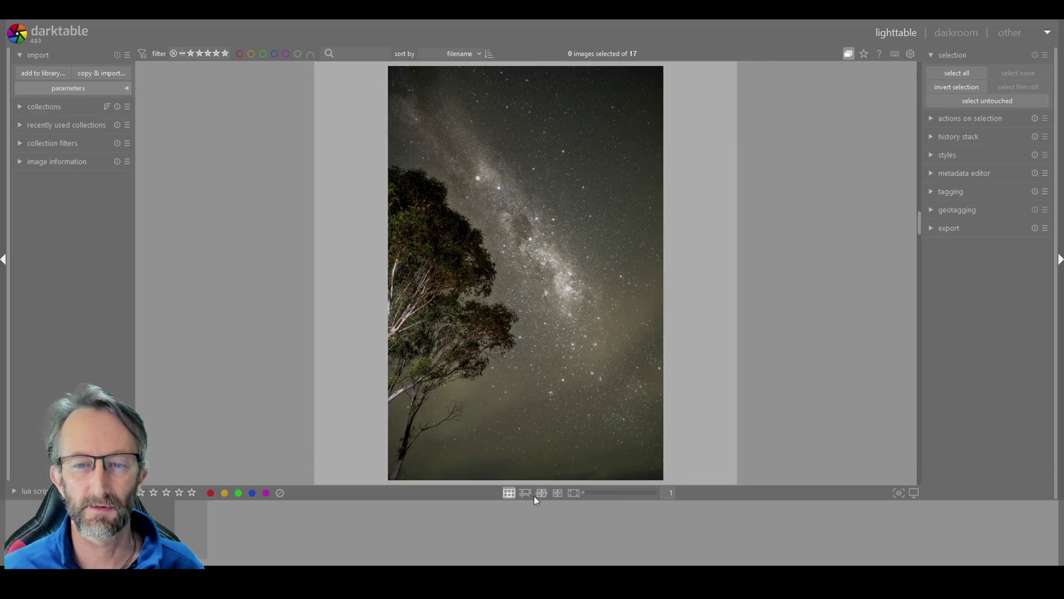
pyautogui.click(541, 493)
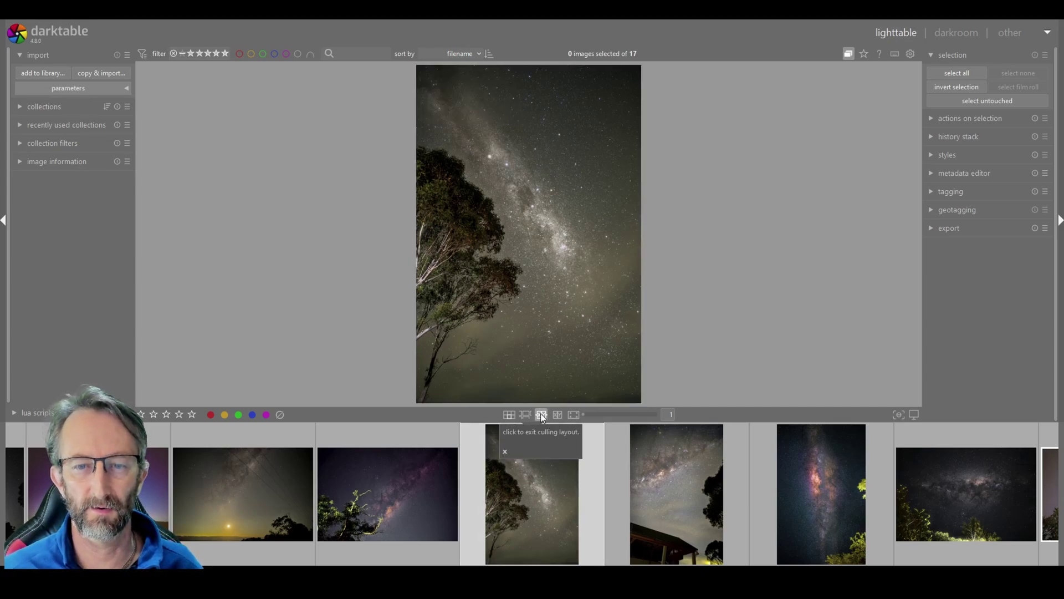
# Step: Toggle full preview of the Milky Way tree photo, then make the TIFF star-and-tree shot the main image
pyautogui.click(572, 419)
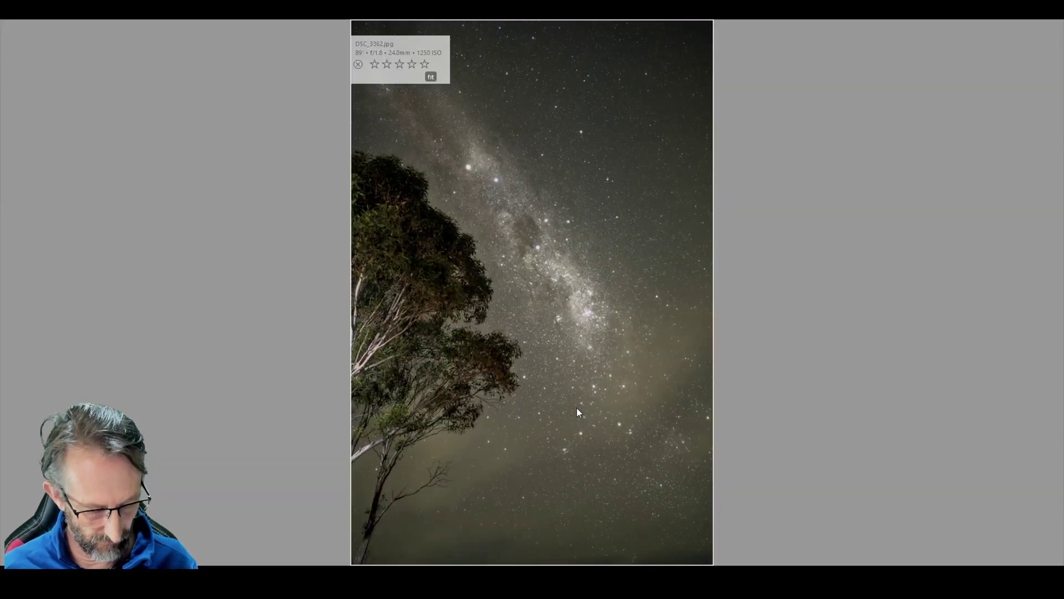
pyautogui.click(577, 412)
pyautogui.click(576, 412)
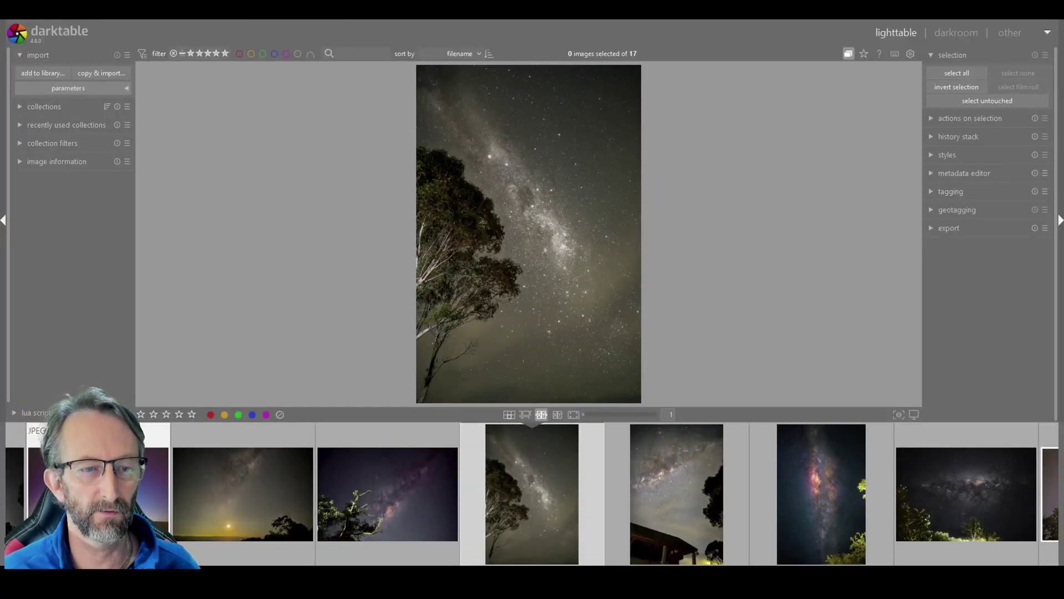
pyautogui.click(97, 494)
pyautogui.scroll(3, 550, 504)
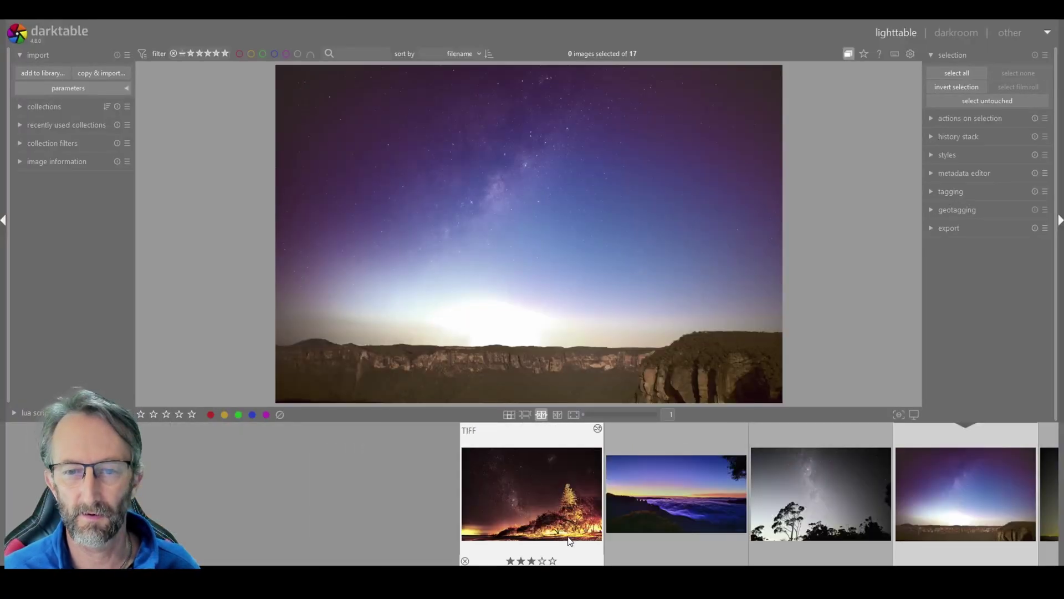
pyautogui.click(550, 503)
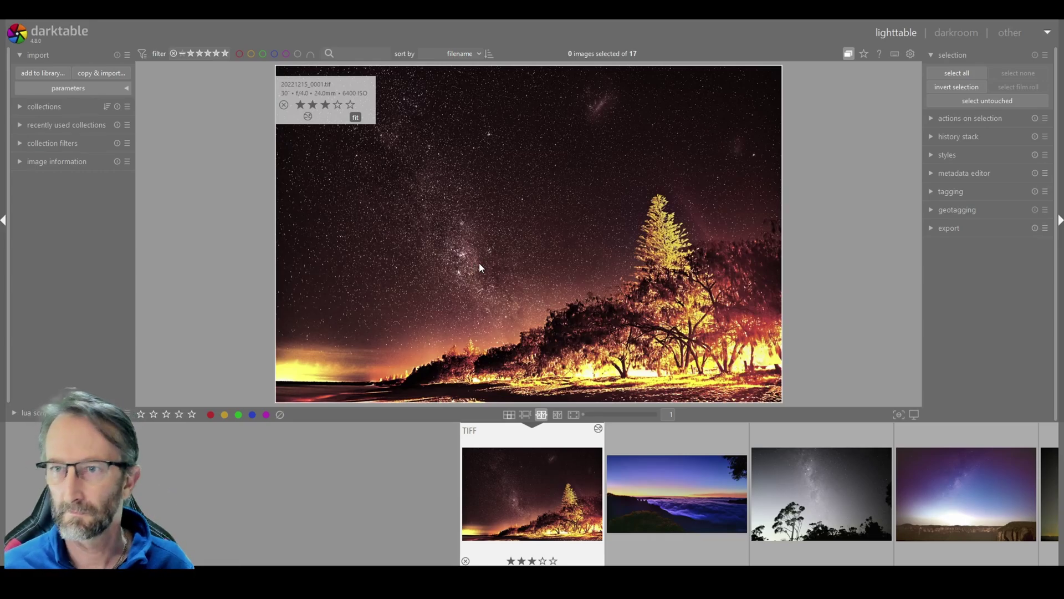
# Step: Open the tree photo in the darkroom and show quick-access sliders and only the active modules
pyautogui.click(952, 34)
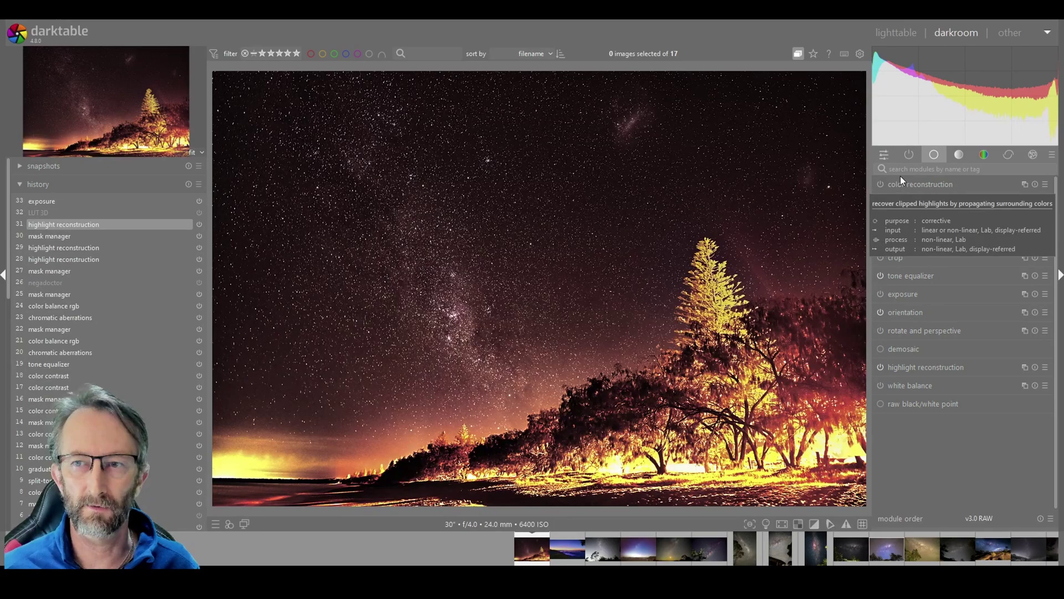
pyautogui.click(884, 153)
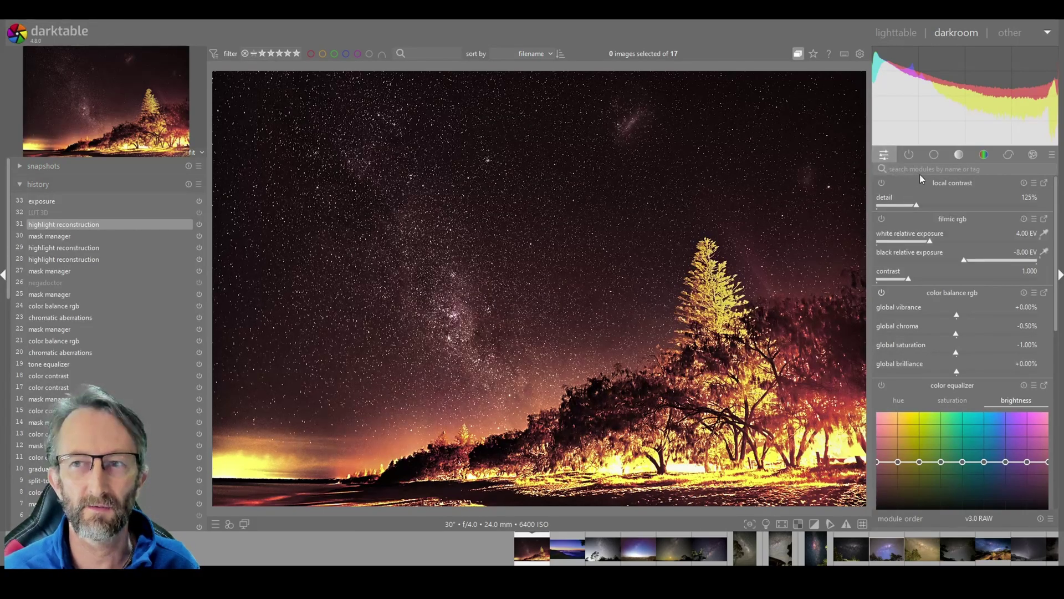
pyautogui.click(909, 155)
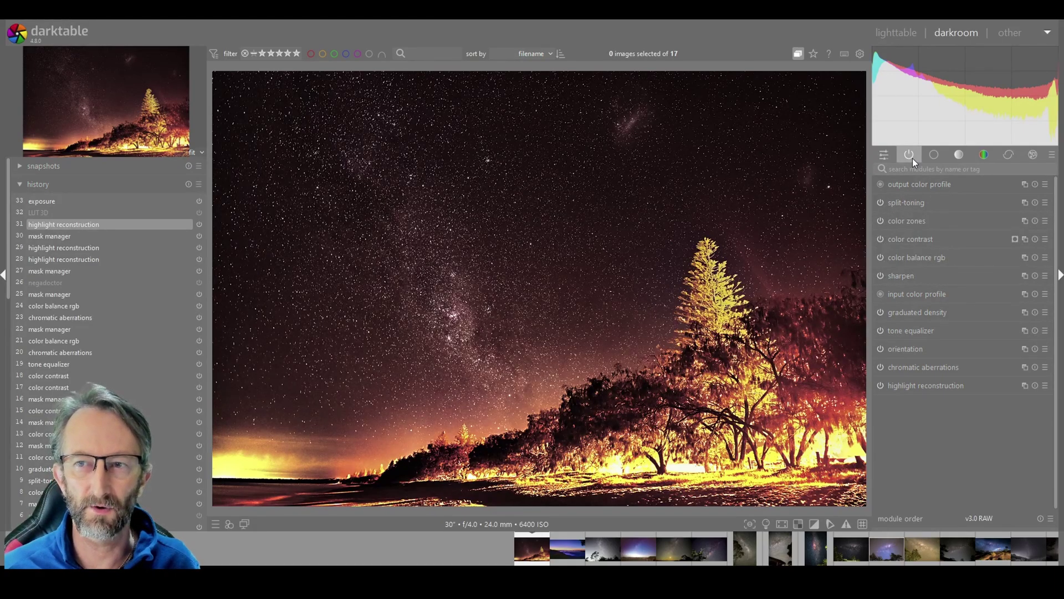
# Step: Browse the base, tone, color, correct and effect module groups
pyautogui.click(934, 155)
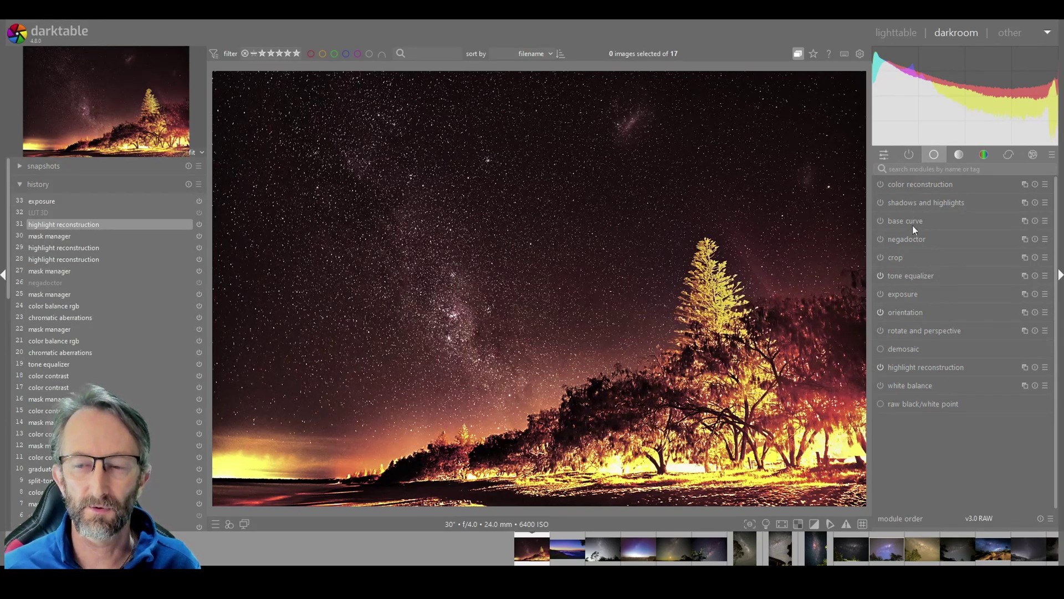
pyautogui.click(958, 156)
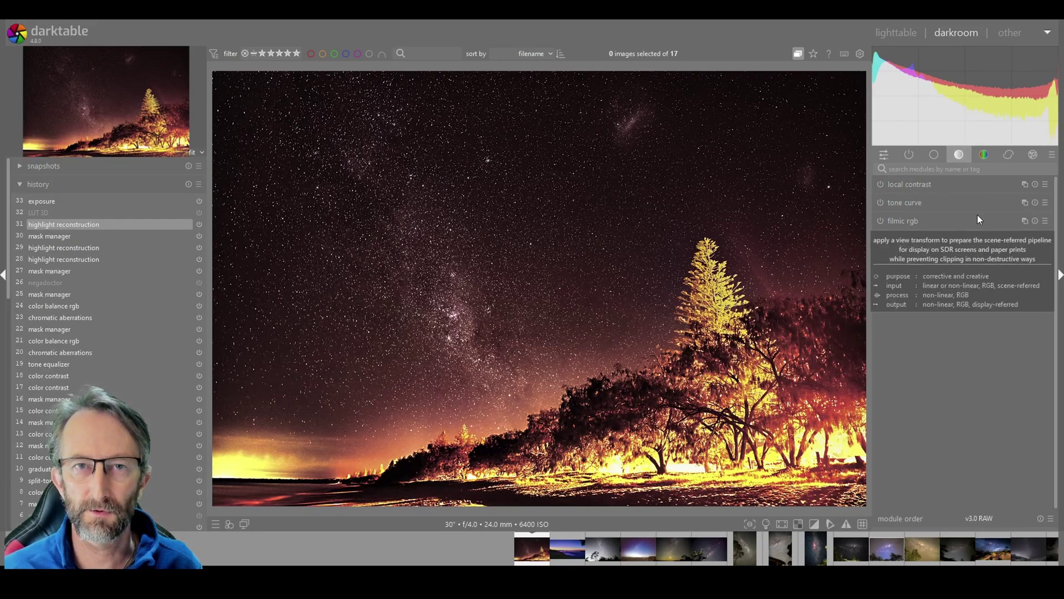
pyautogui.click(985, 156)
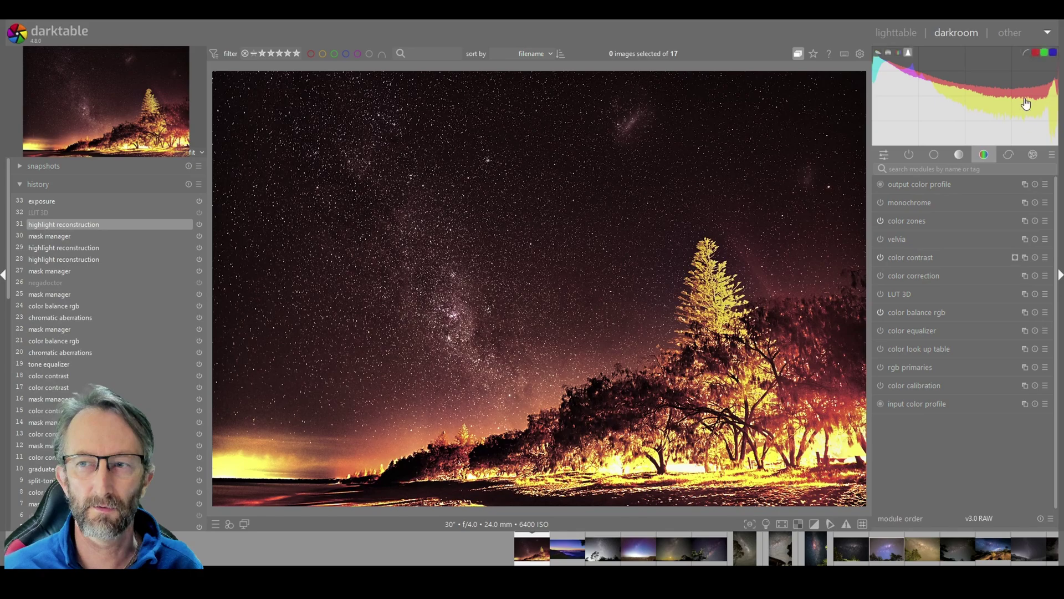
pyautogui.click(1008, 156)
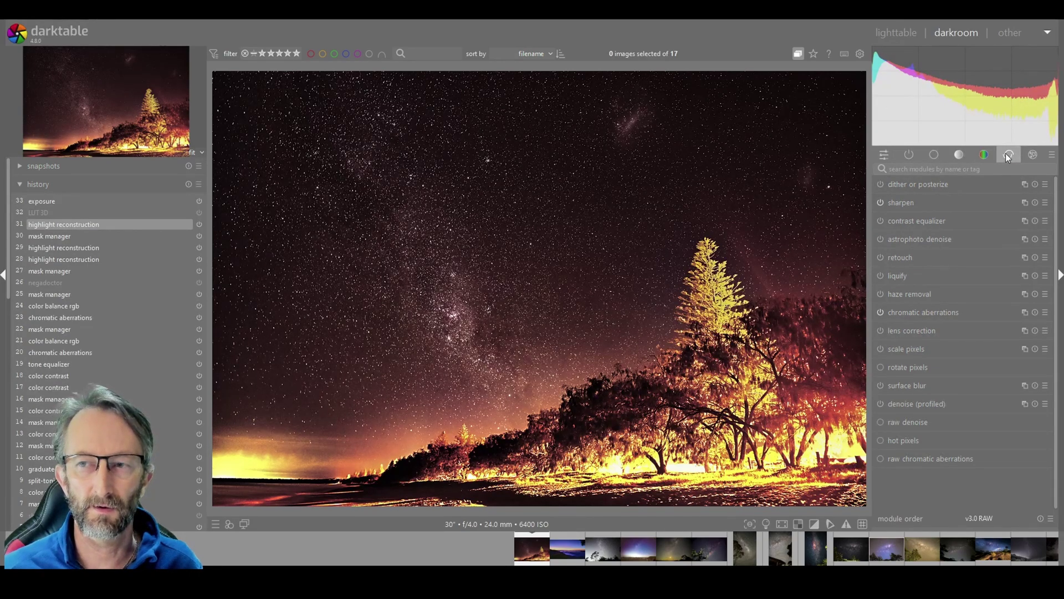
pyautogui.click(1033, 155)
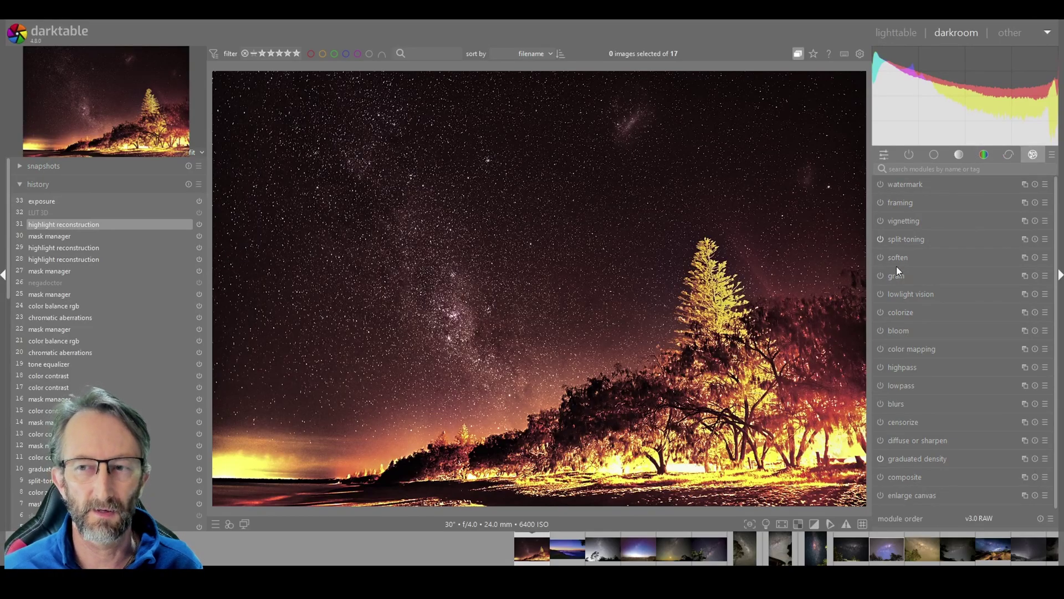
pyautogui.moveTo(904, 315)
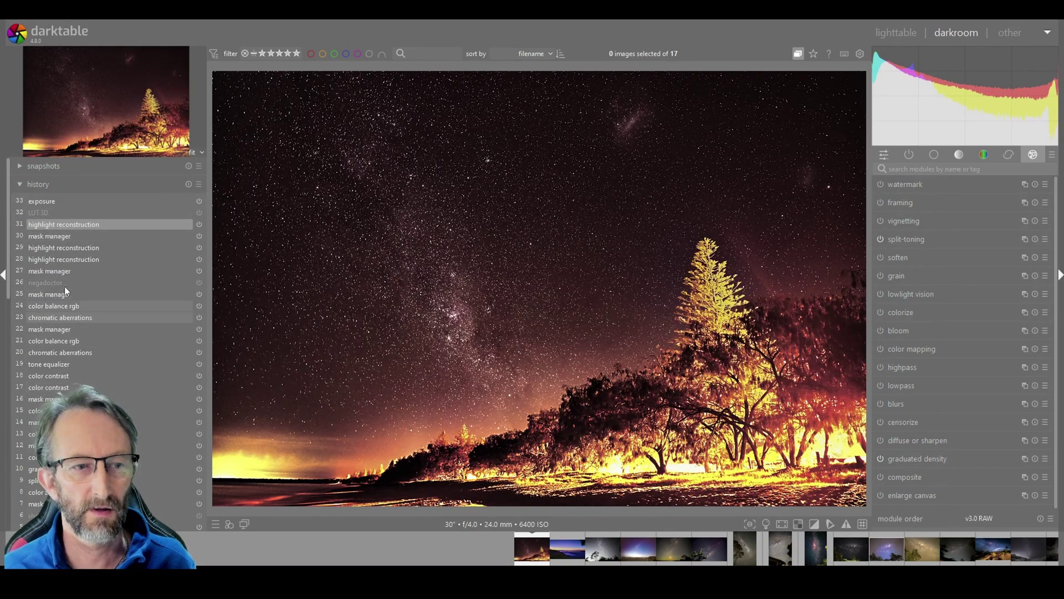
pyautogui.scroll(-7, 34, 332)
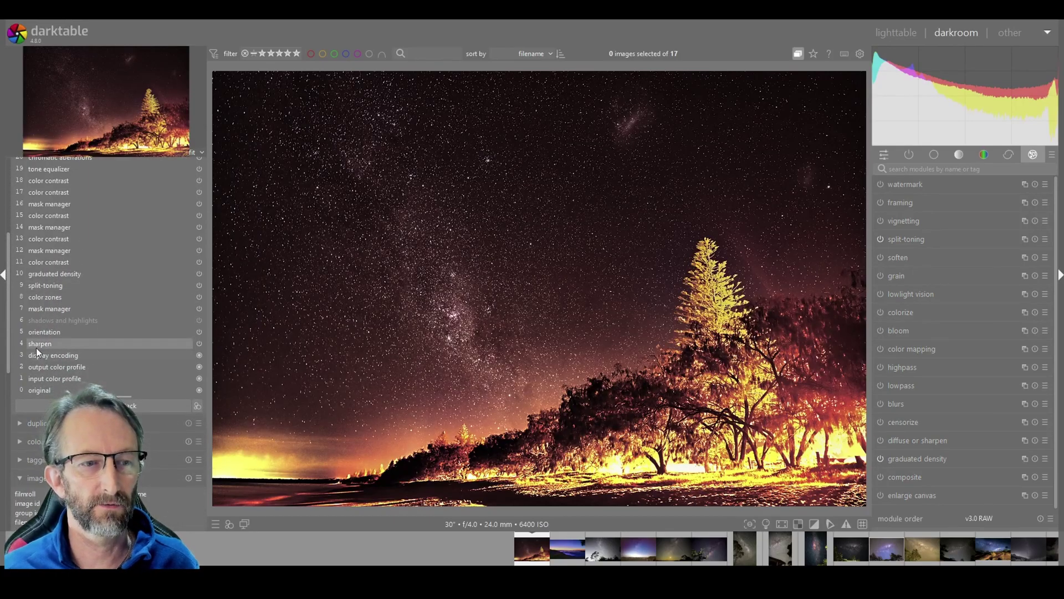
pyautogui.click(51, 388)
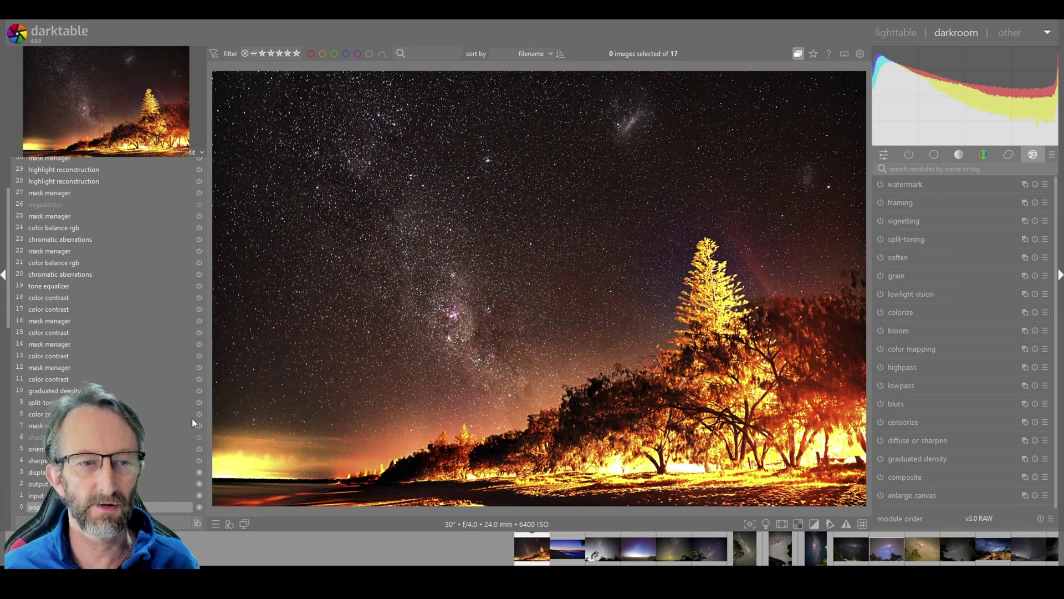
pyautogui.click(45, 381)
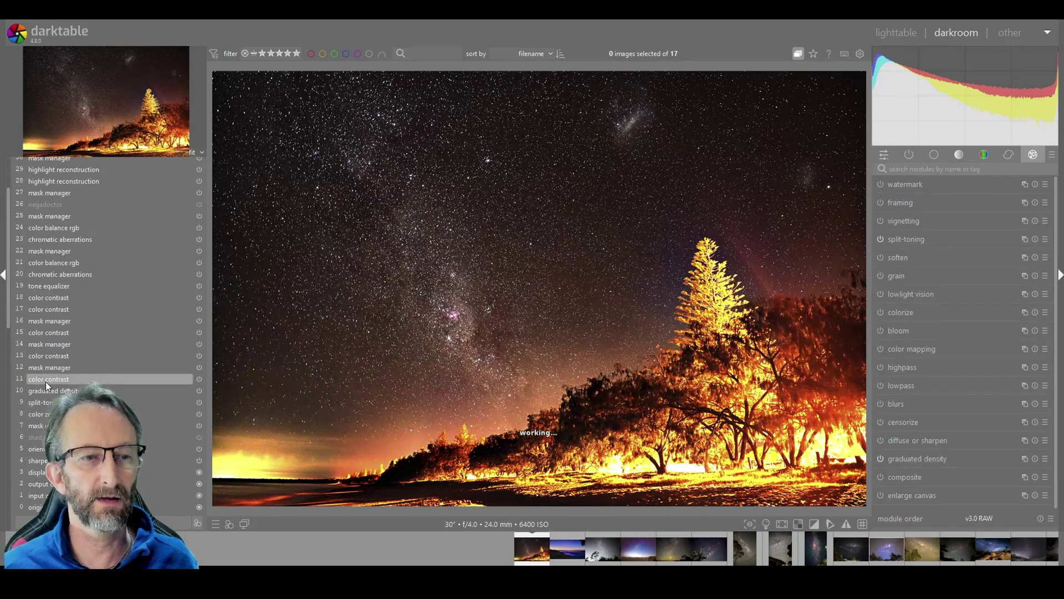
pyautogui.click(47, 332)
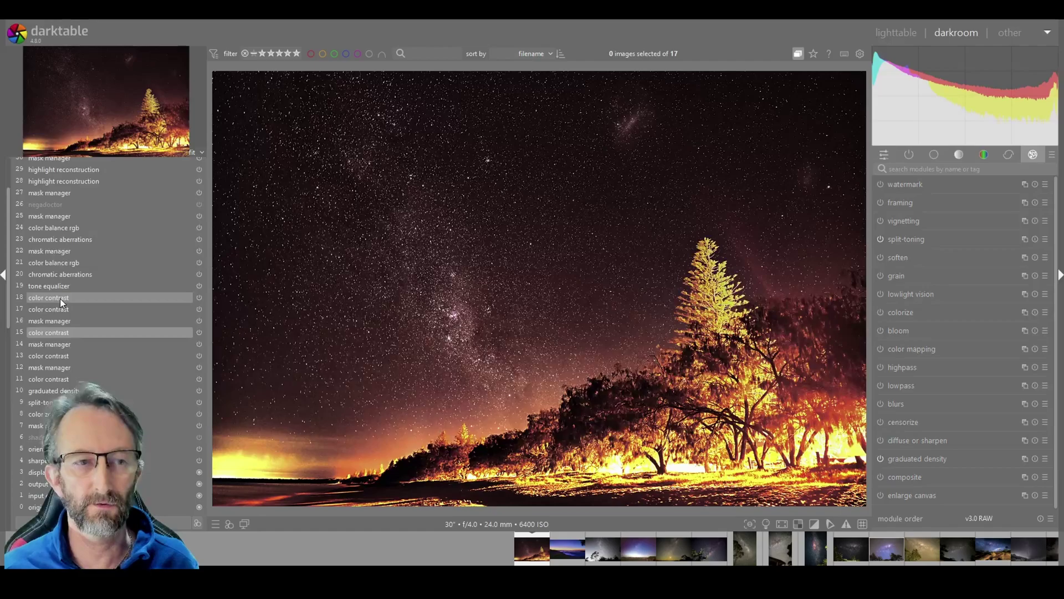
pyautogui.moveTo(60, 298)
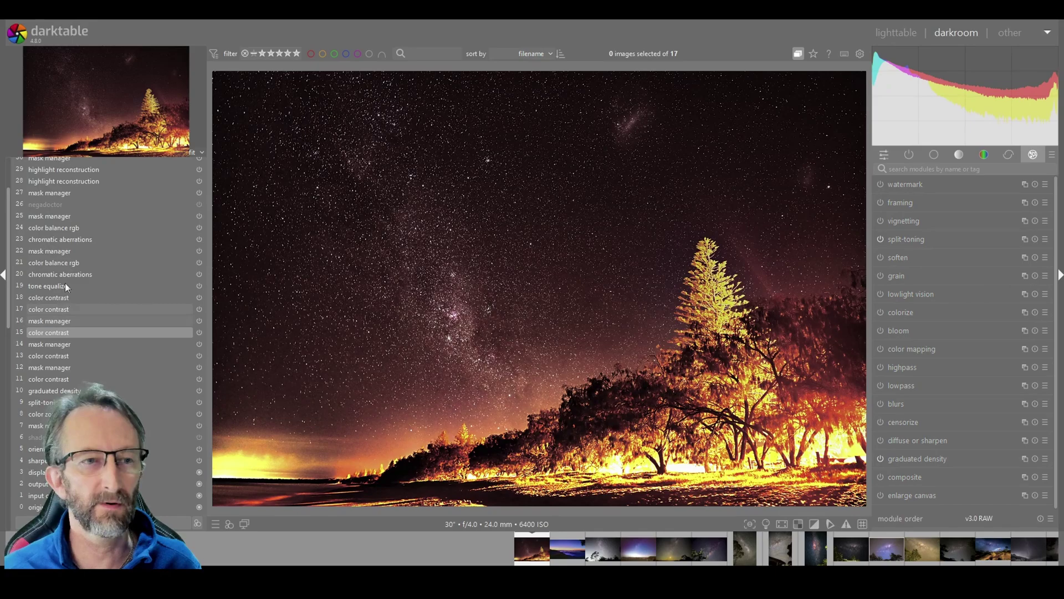
pyautogui.click(52, 249)
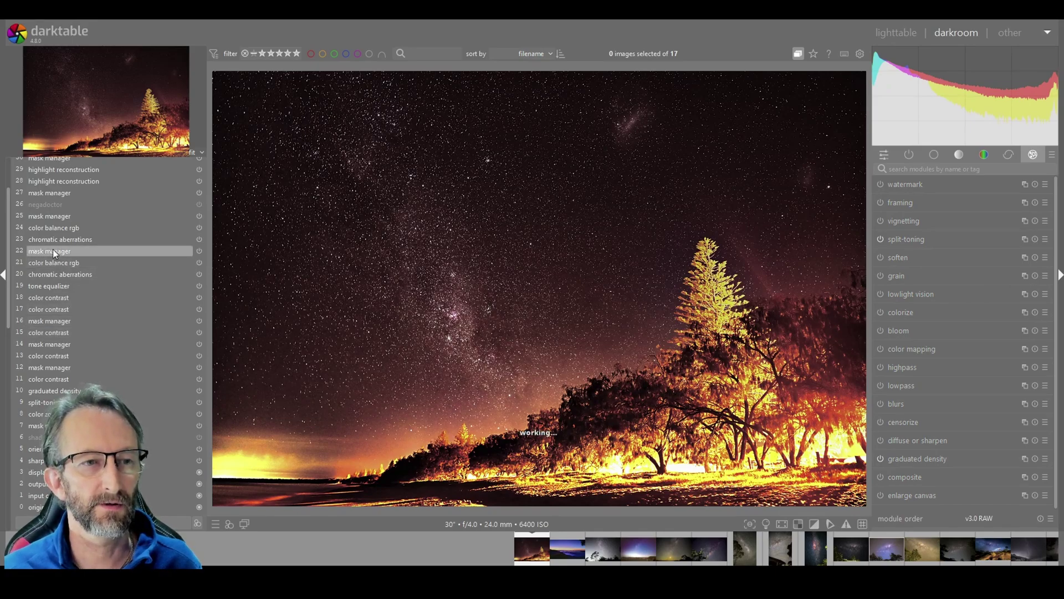
pyautogui.click(55, 219)
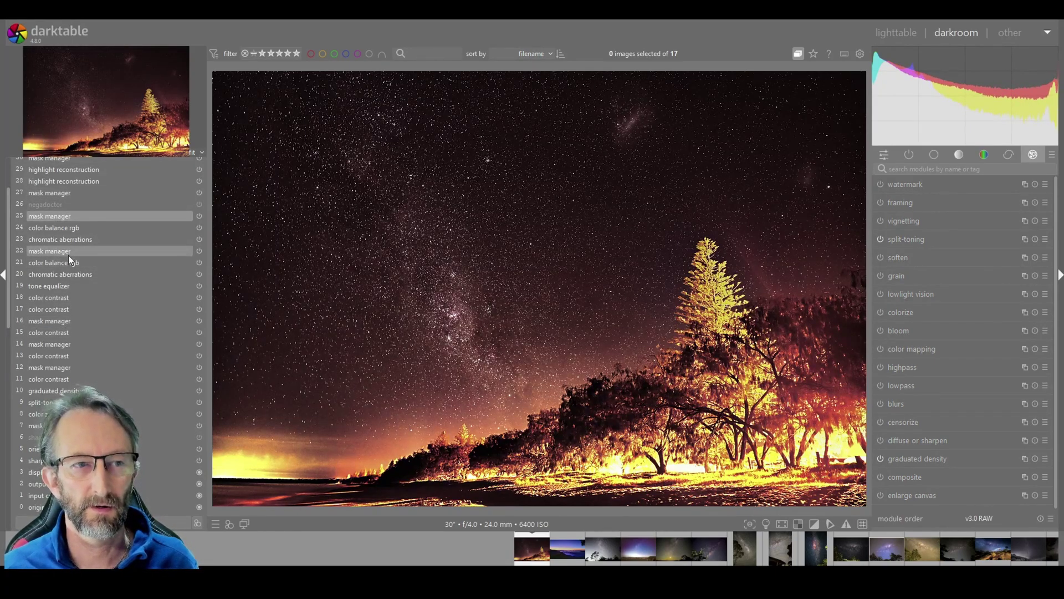
pyautogui.scroll(3, 9, 239)
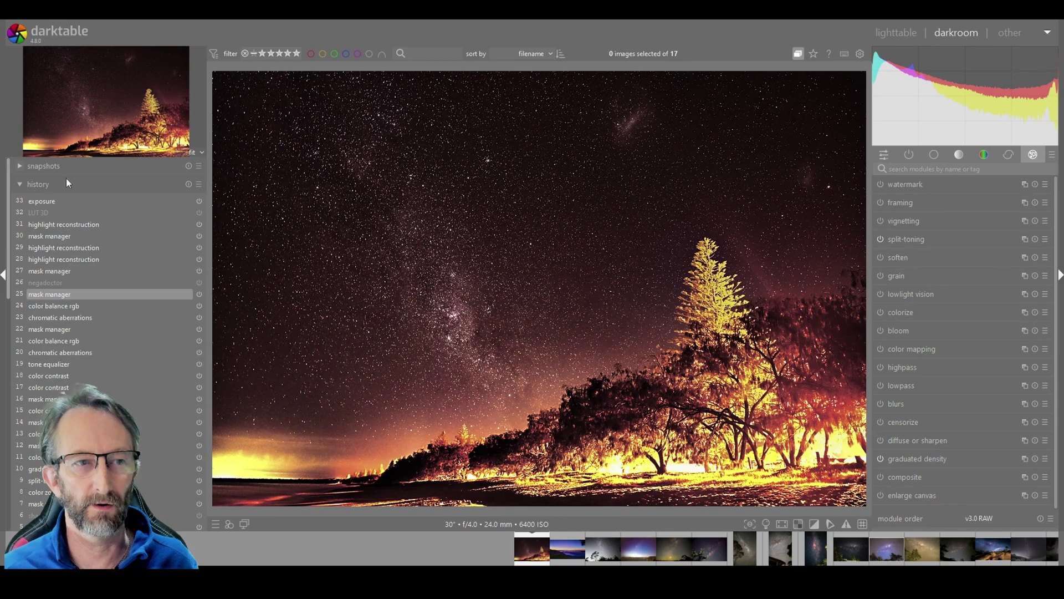
pyautogui.click(46, 198)
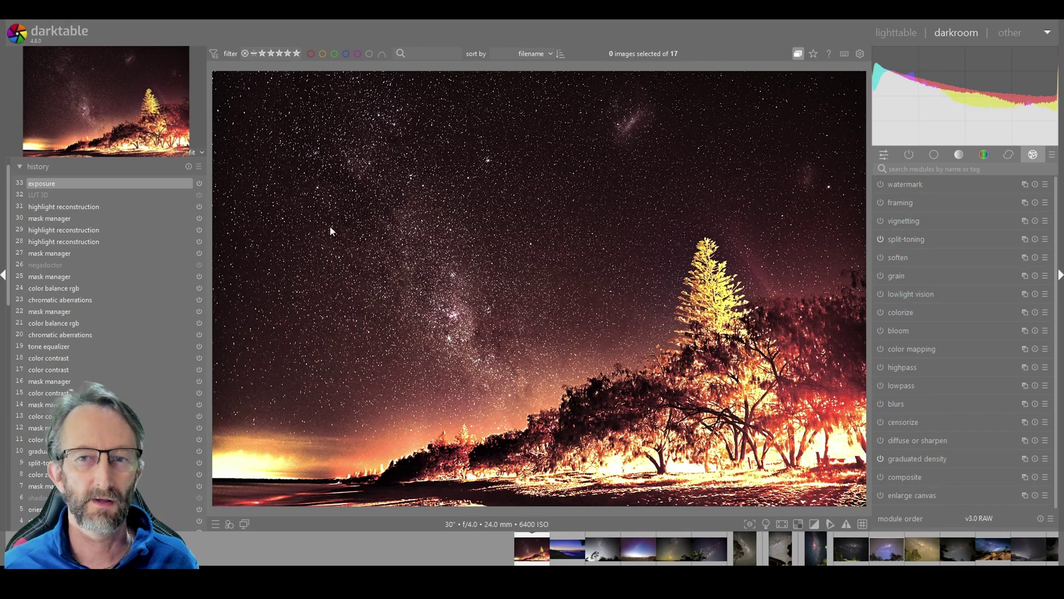
pyautogui.click(20, 166)
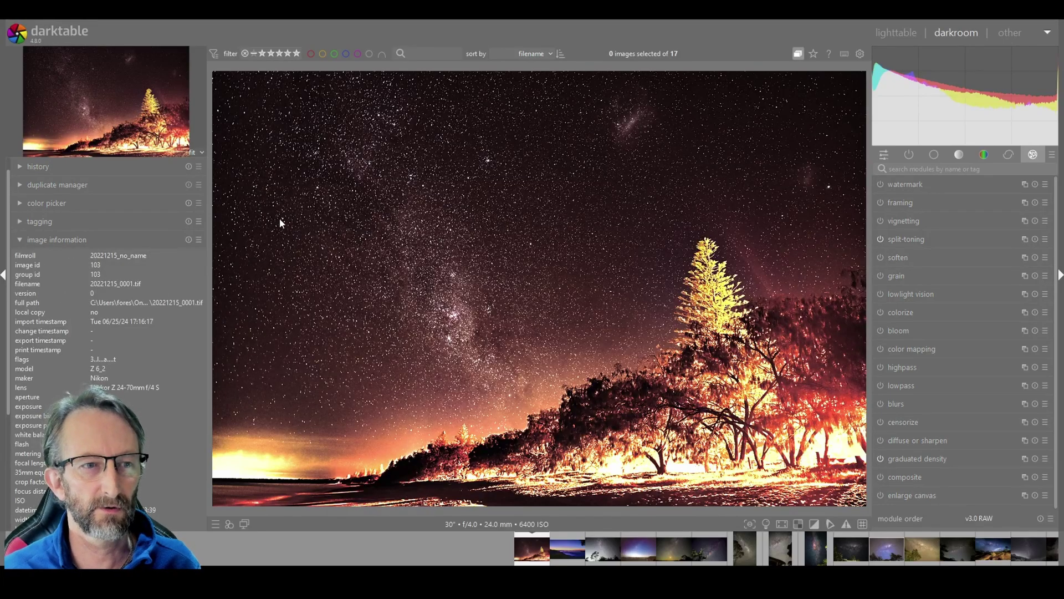
pyautogui.click(6, 280)
pyautogui.click(4, 277)
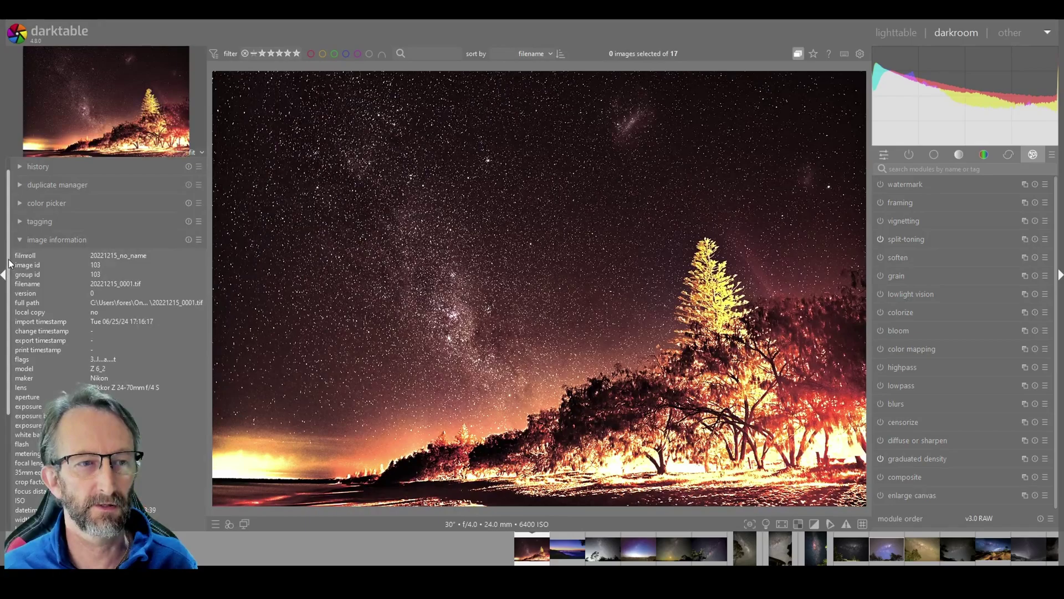
pyautogui.moveTo(9, 261)
pyautogui.mouseDown()
pyautogui.moveTo(9, 318)
pyautogui.moveTo(9, 277)
pyautogui.mouseUp()
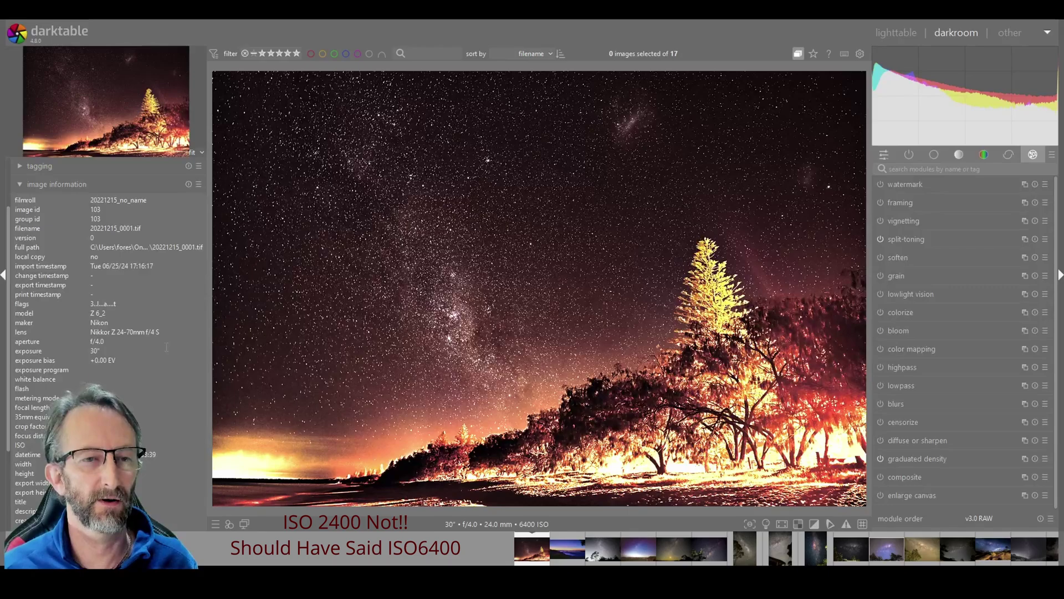
pyautogui.scroll(-3, 8, 390)
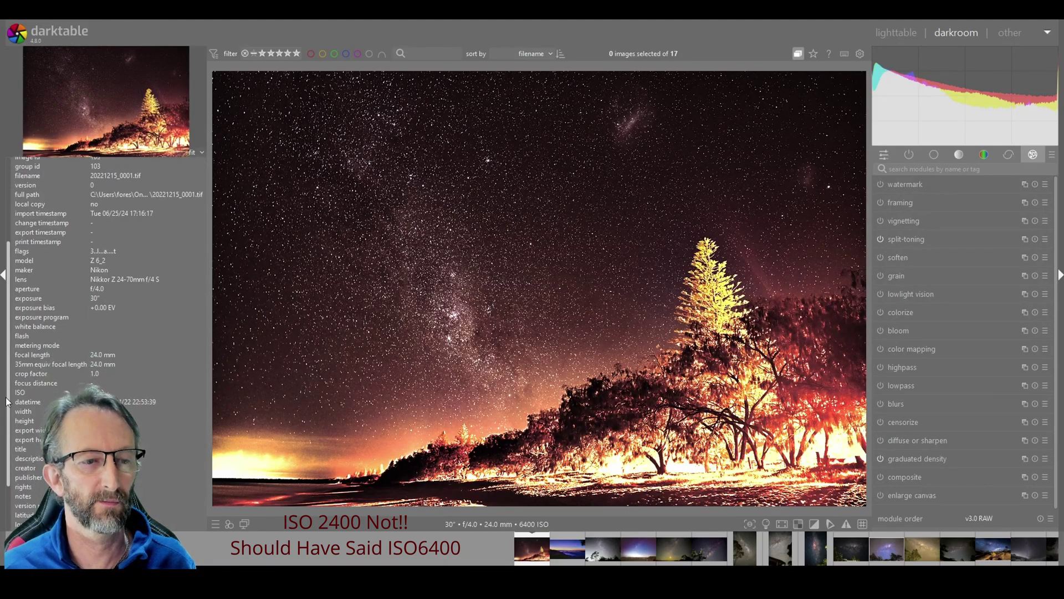
pyautogui.scroll(5, 25, 294)
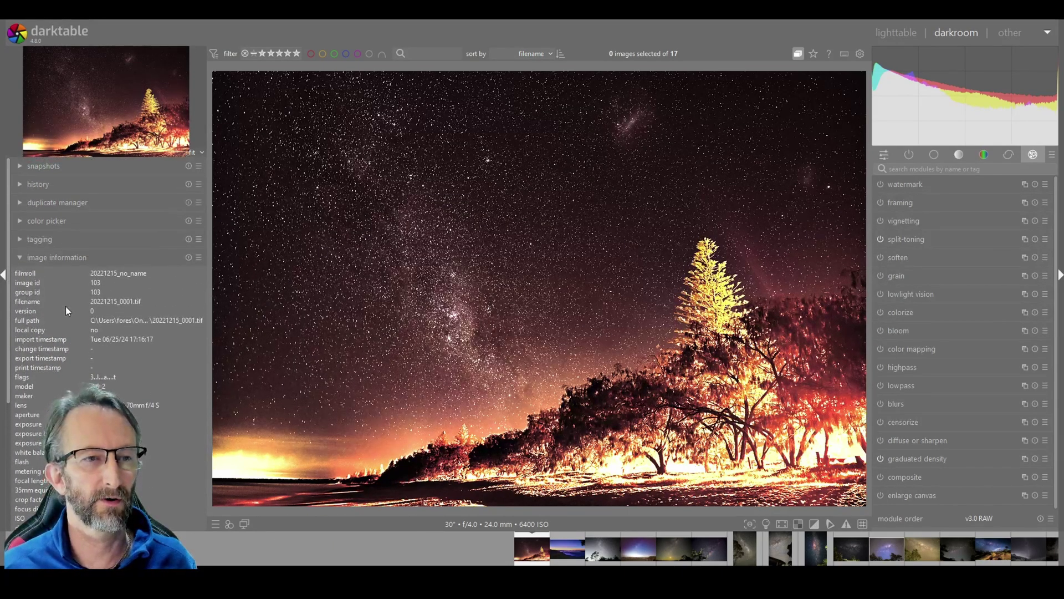
# Step: Collapse image information, expand the export module, and cancel the folder chooser without changes
pyautogui.click(19, 257)
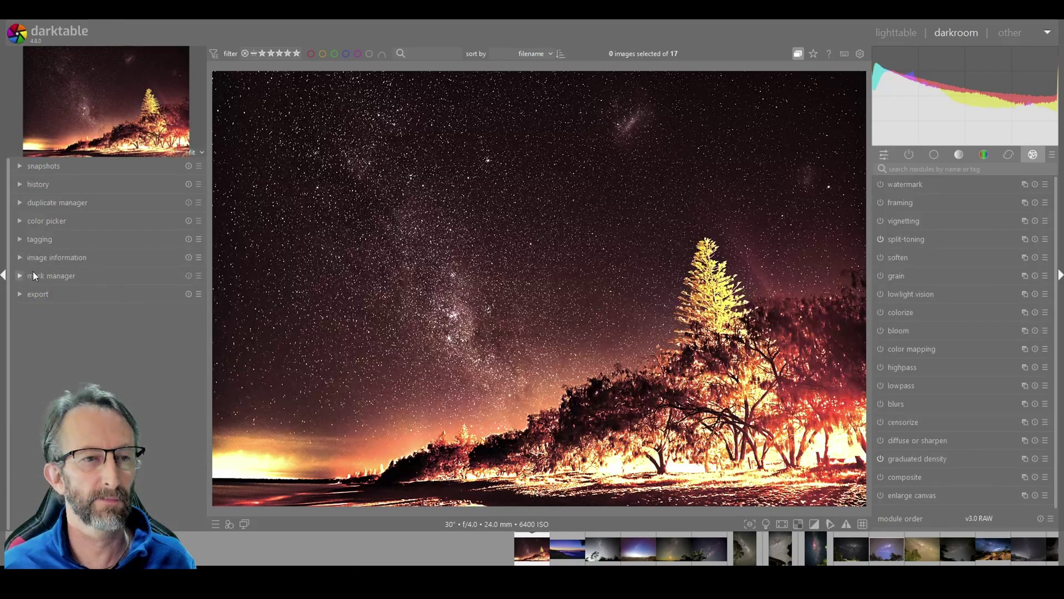
pyautogui.click(20, 294)
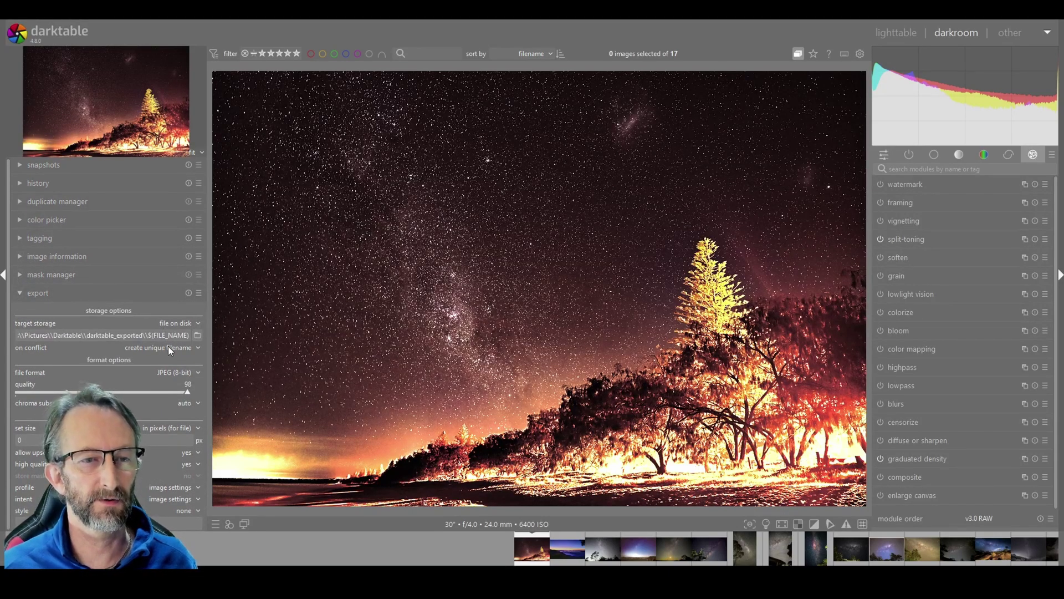
pyautogui.click(197, 336)
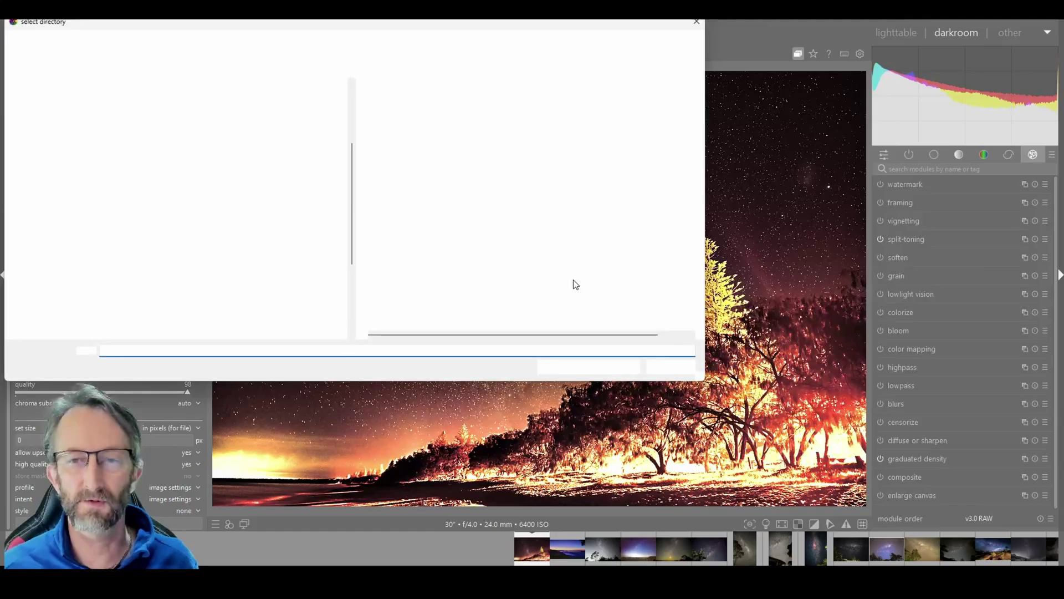
pyautogui.click(670, 368)
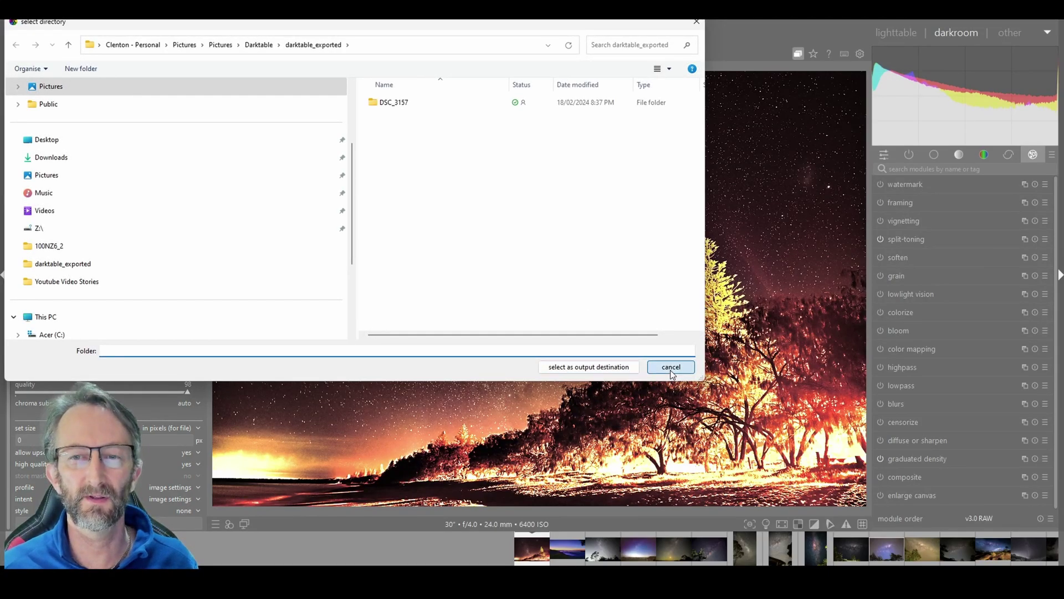
pyautogui.scroll(-2, 132, 327)
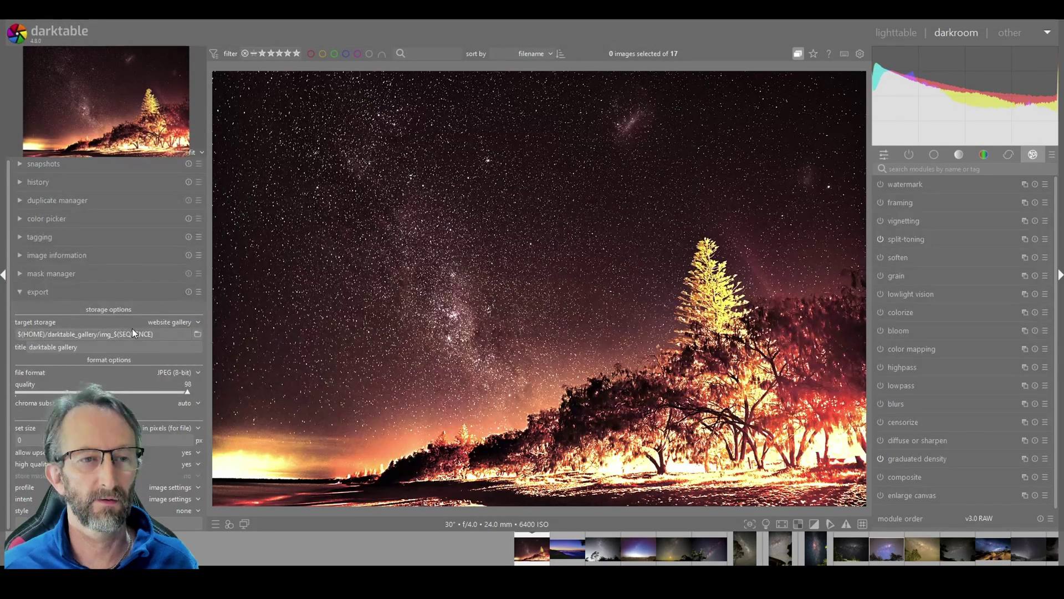
# Step: Keep JPEG (8-bit) as the export file format
pyautogui.click(194, 371)
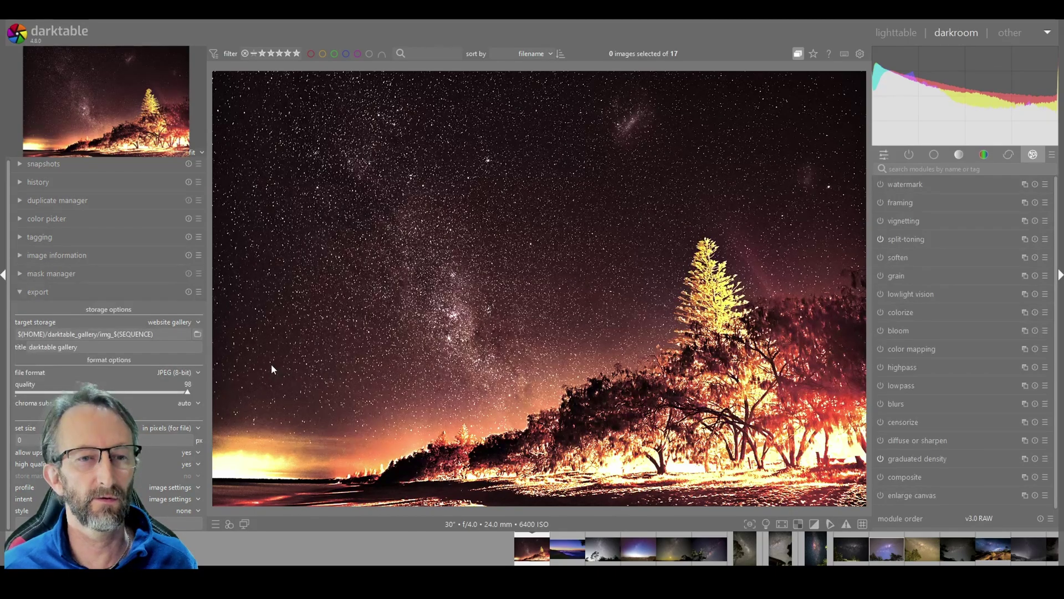
pyautogui.click(198, 371)
pyautogui.click(197, 372)
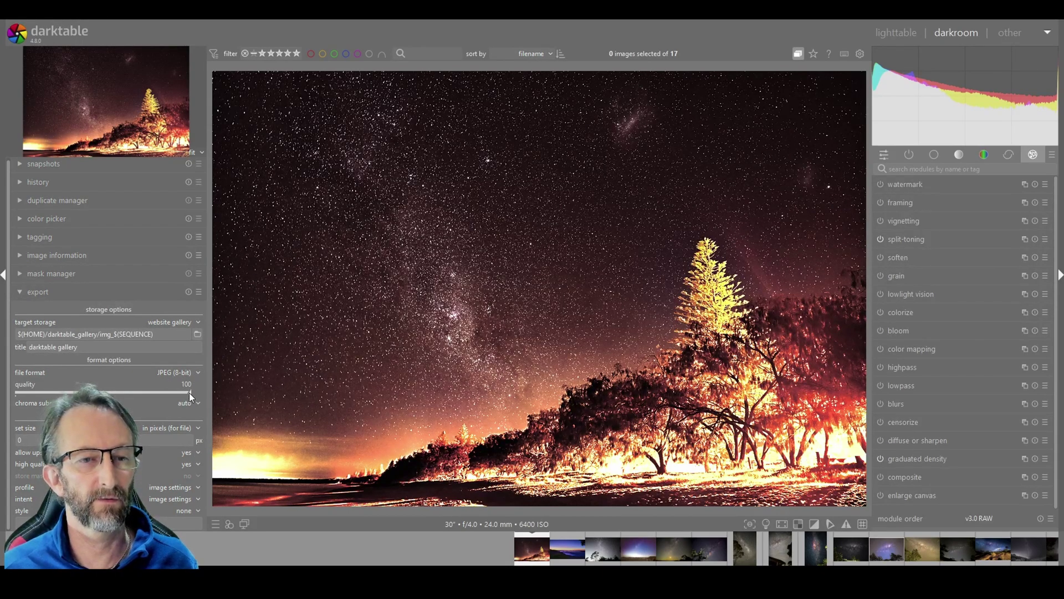
pyautogui.click(198, 371)
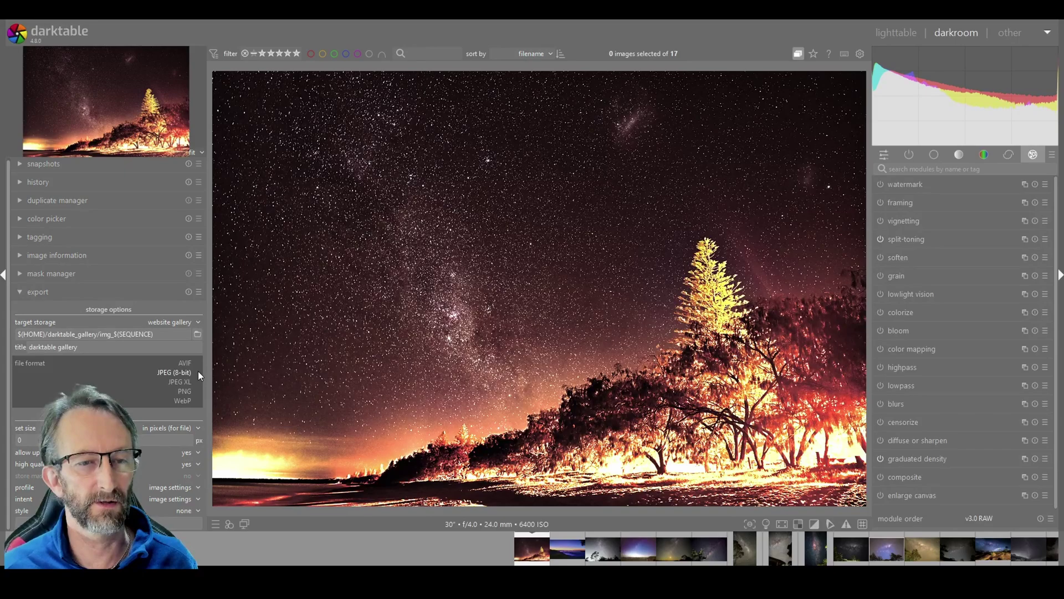
pyautogui.click(197, 372)
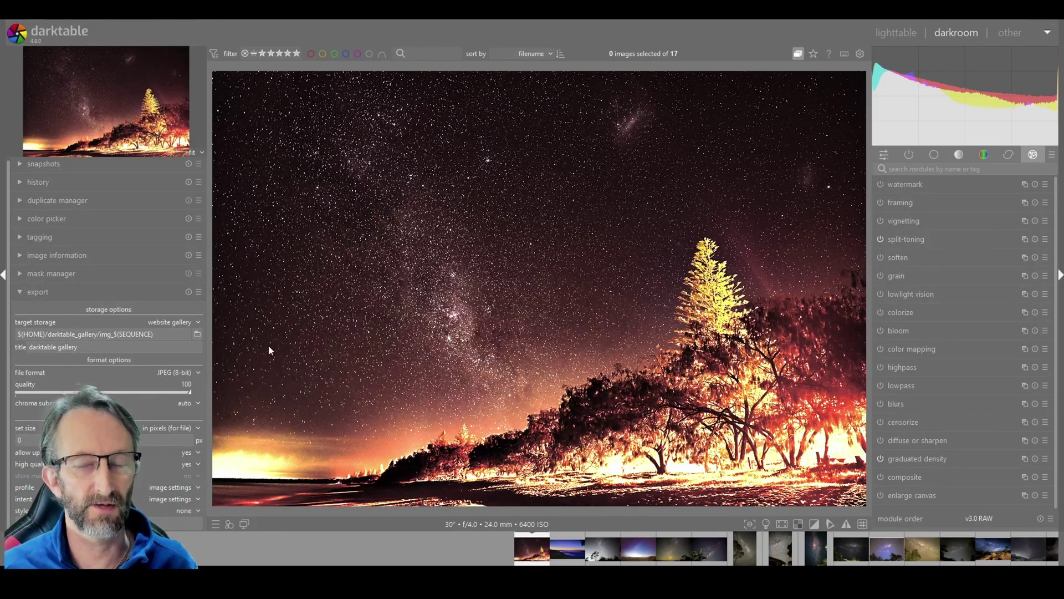
pyautogui.click(199, 372)
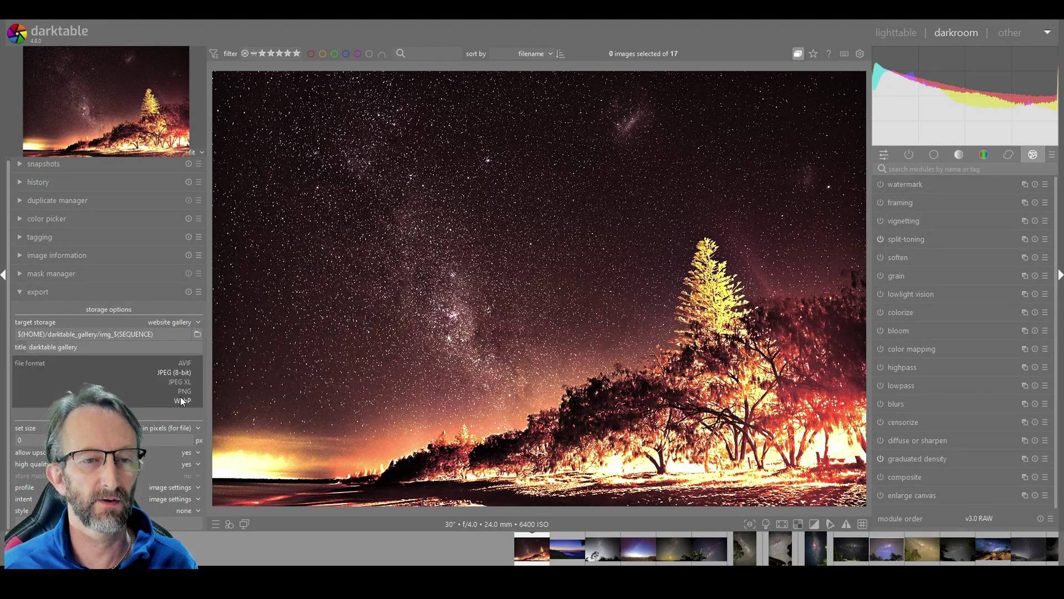
pyautogui.click(176, 372)
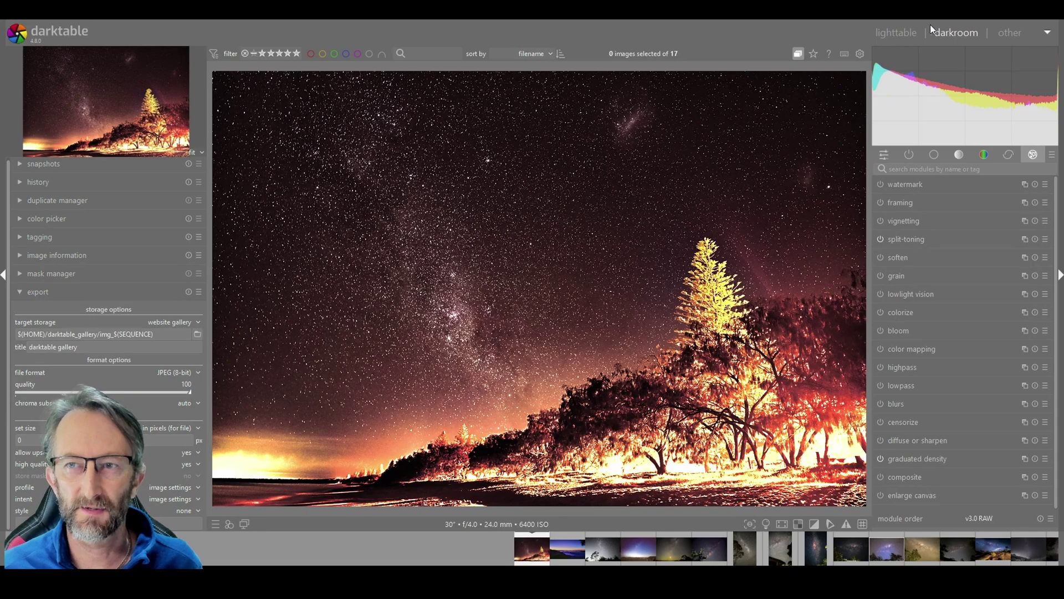
# Step: Return to the lighttable, select DSC_2923.jpg and preview it full screen with W
pyautogui.click(893, 33)
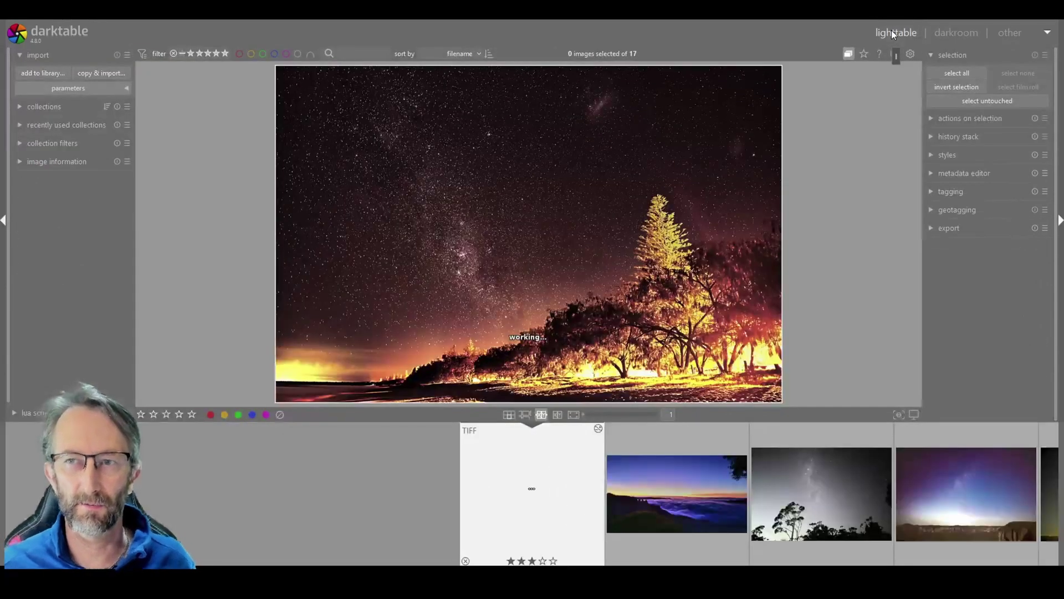
pyautogui.click(634, 487)
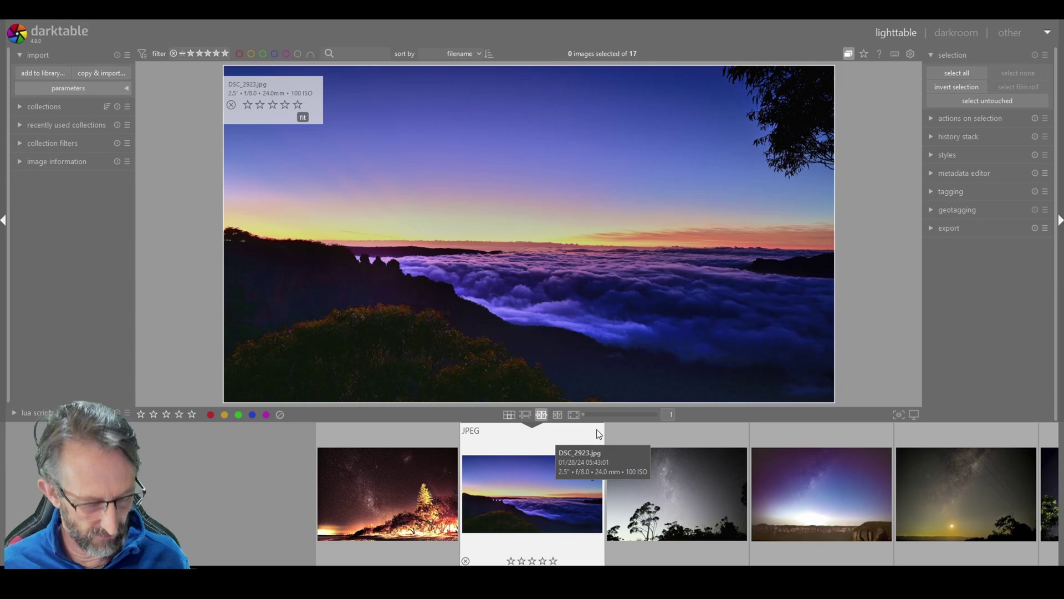
pyautogui.press('w')
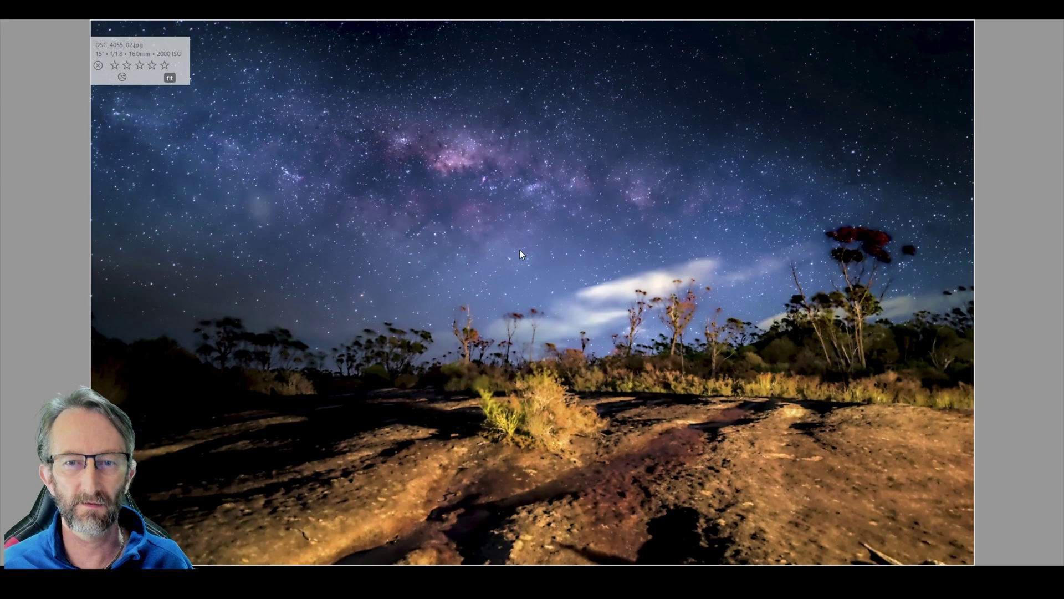
# Step: Advance the full-screen preview to the next edited night-sky photo
pyautogui.press('Right')
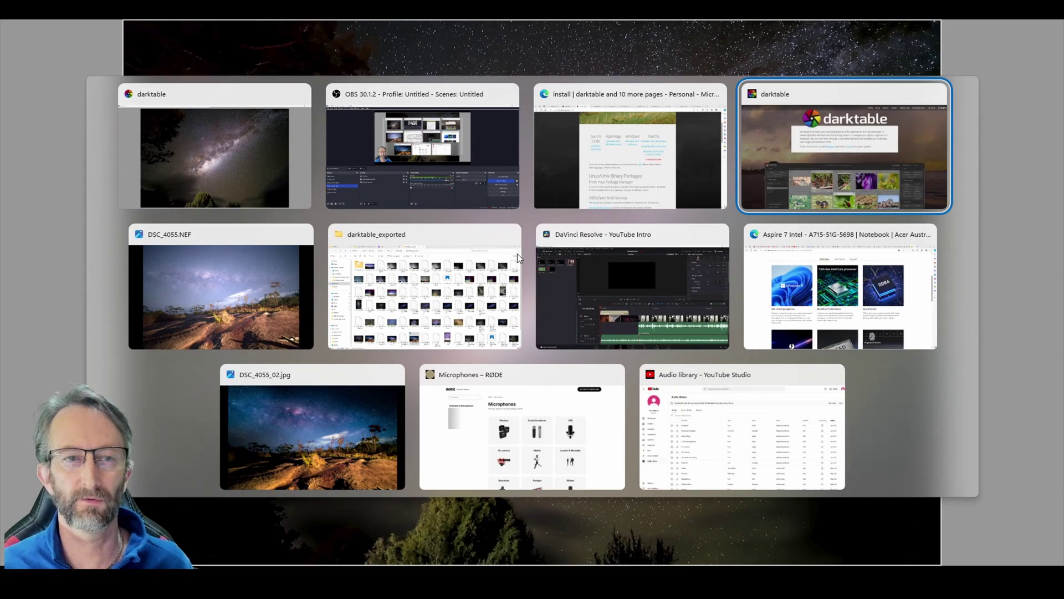
# Step: Cycle through the open windows in the Windows task switcher
pyautogui.hotkey('alt', 'Tab')
pyautogui.hotkey('alt', 'Tab')
pyautogui.hotkey('alt', 'Tab')
pyautogui.hotkey('alt', 'Tab')
pyautogui.hotkey('alt', 'Tab')
pyautogui.hotkey('alt', 'Tab')
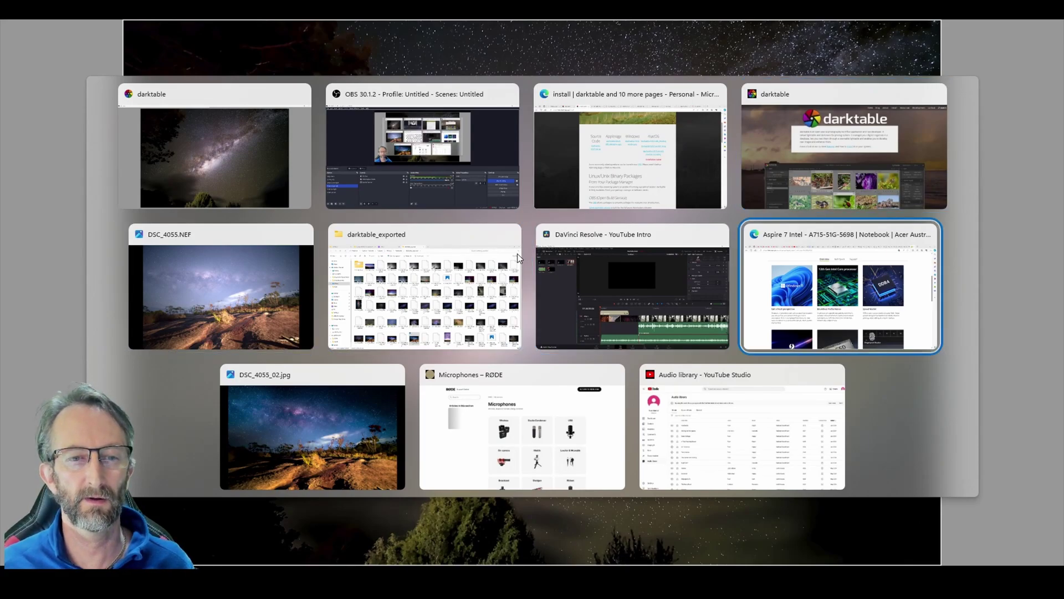
pyautogui.hotkey('alt', 'Tab')
pyautogui.hotkey('alt', 'Tab')
pyautogui.hotkey('alt', 'Tab')
pyautogui.hotkey('alt', 'Tab')
pyautogui.hotkey('alt', 'Tab')
pyautogui.hotkey('alt', 'Tab')
pyautogui.hotkey('alt', 'Tab')
pyautogui.hotkey('alt', 'Tab')
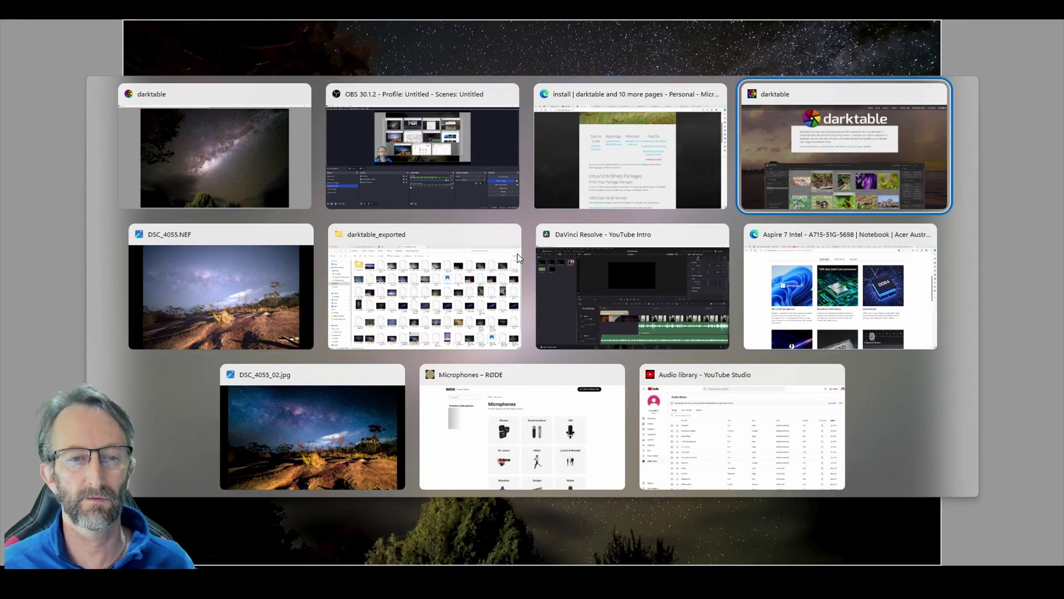